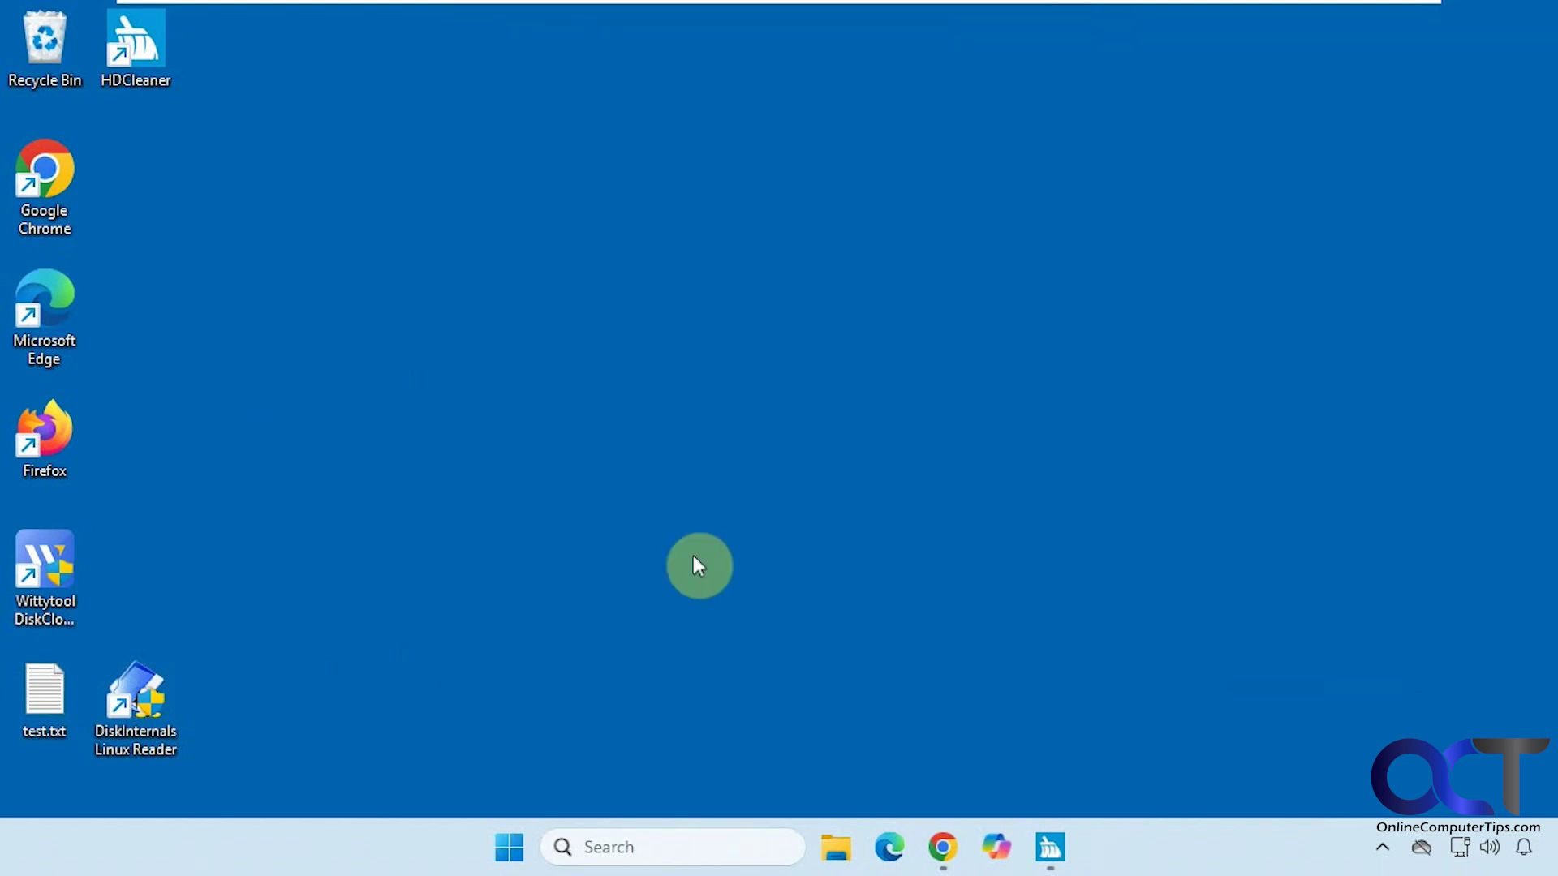
Step: Launch DiskInternals Linux Reader with admin rights and enlarge the window to show all drives
double_click(133, 714)
left_click(713, 627)
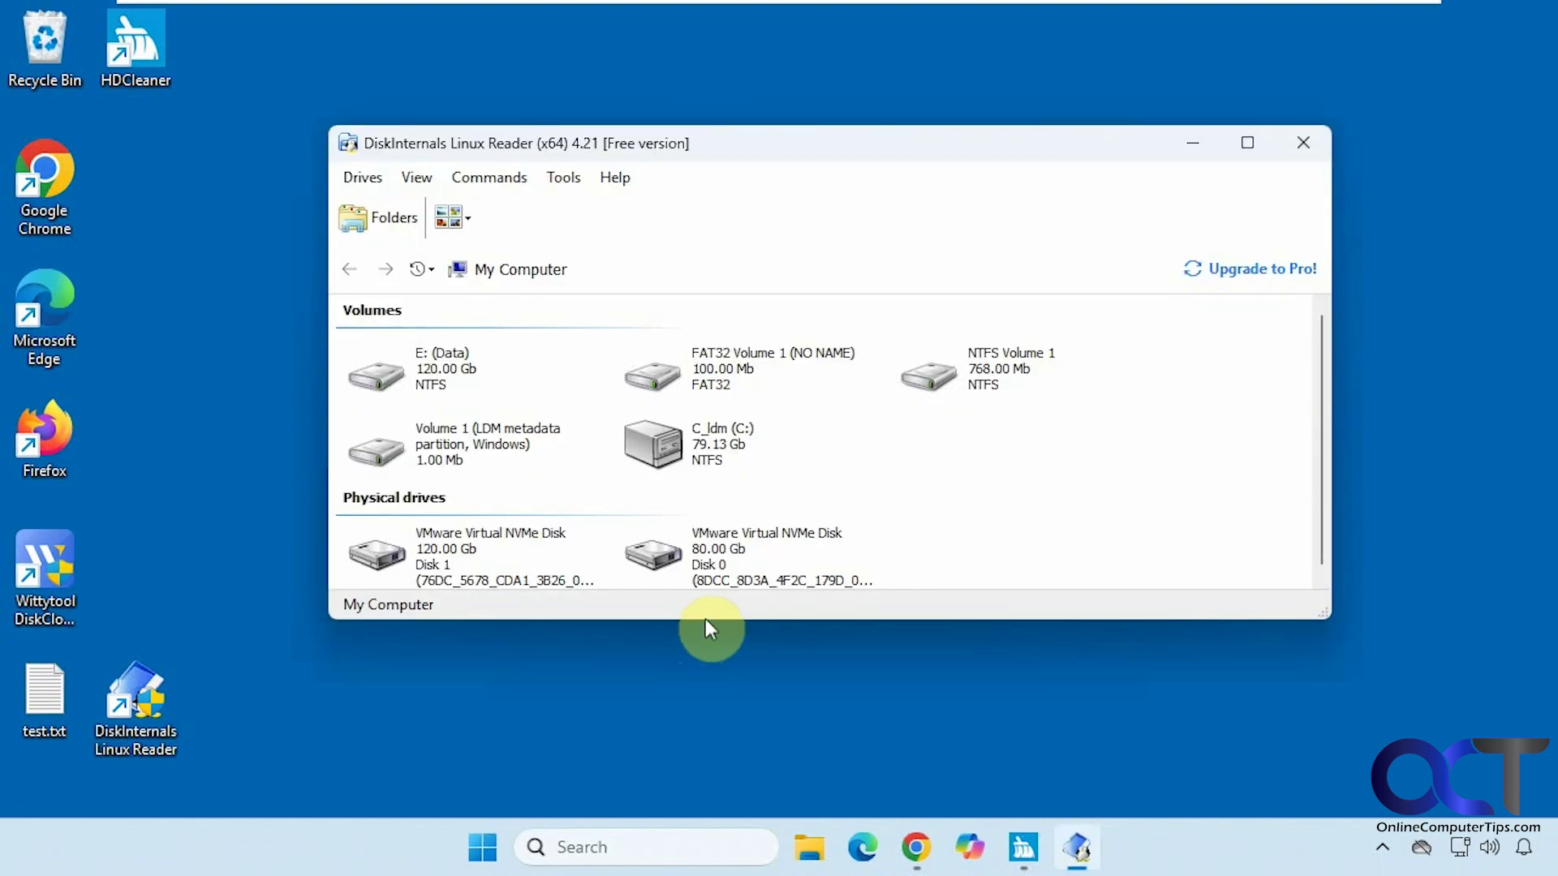
left_click_drag(705, 622, 722, 755)
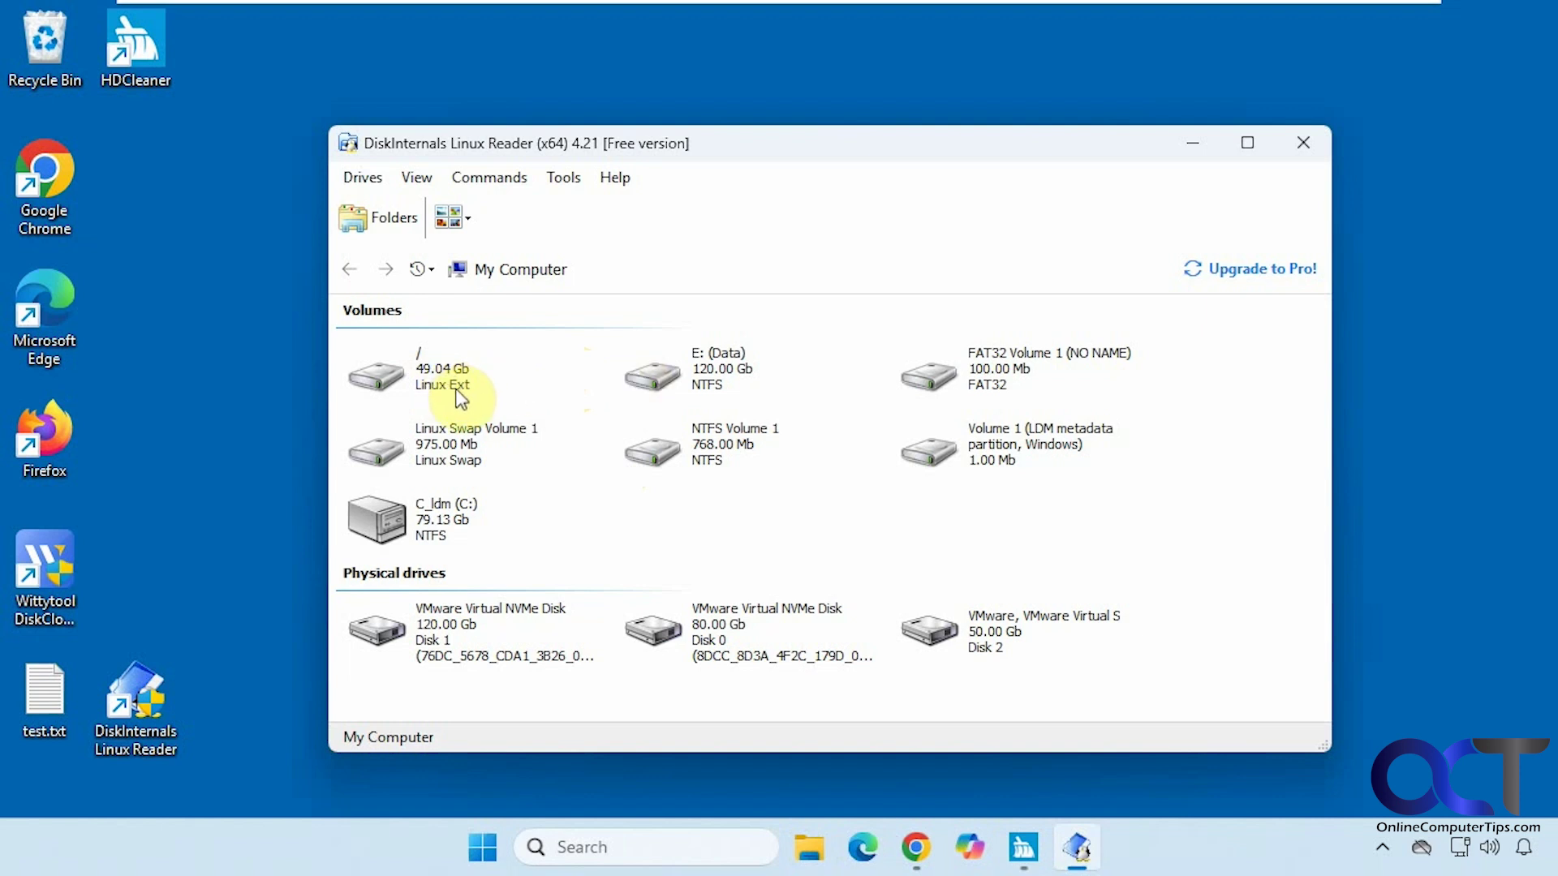
double_click(454, 464)
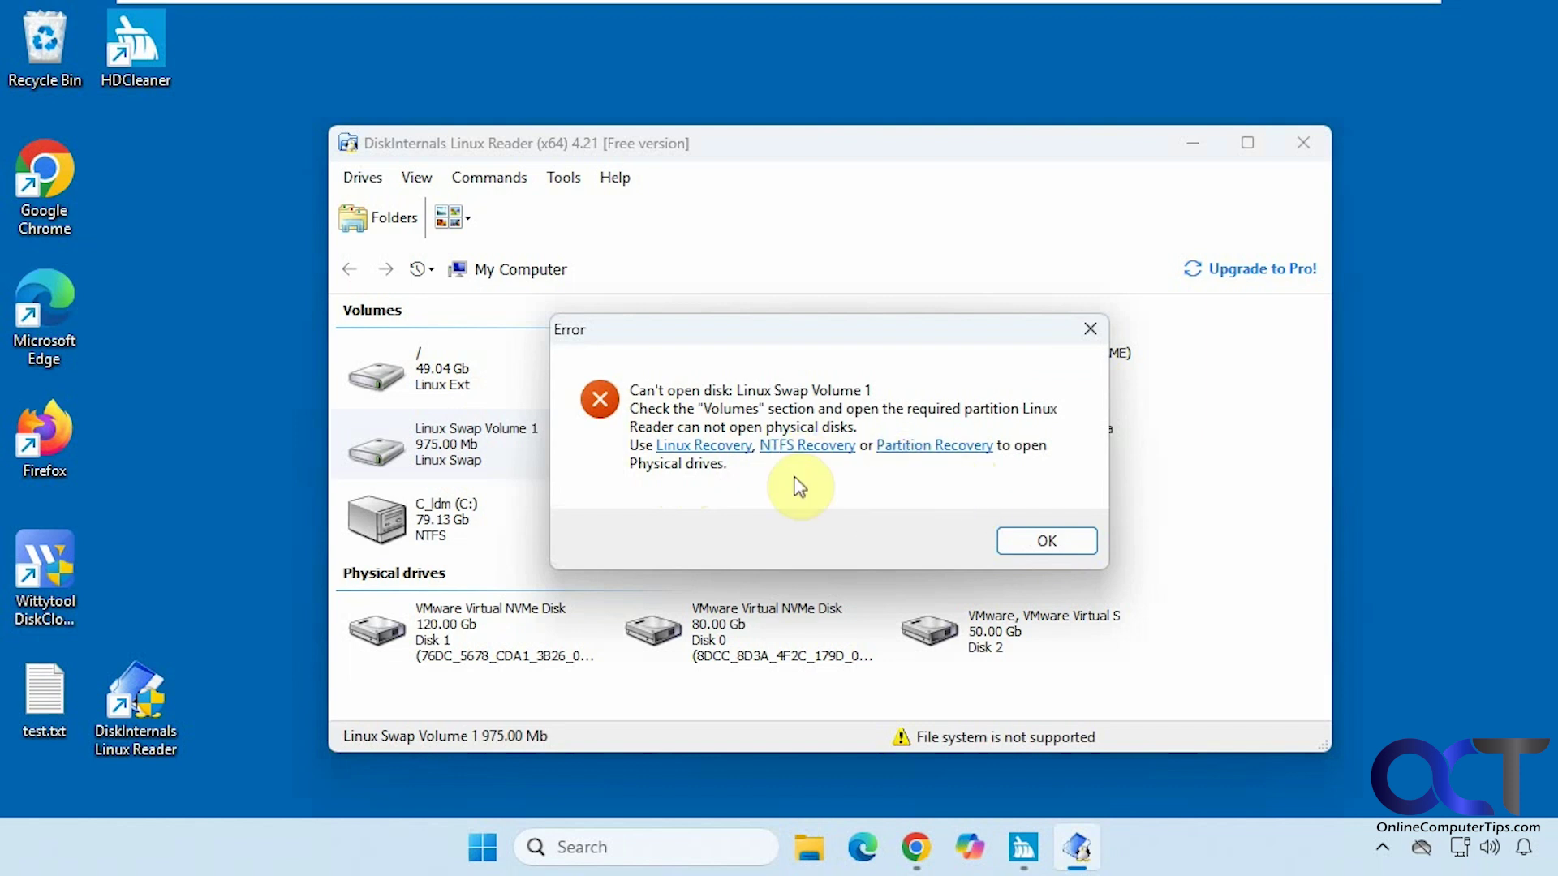
left_click(1018, 539)
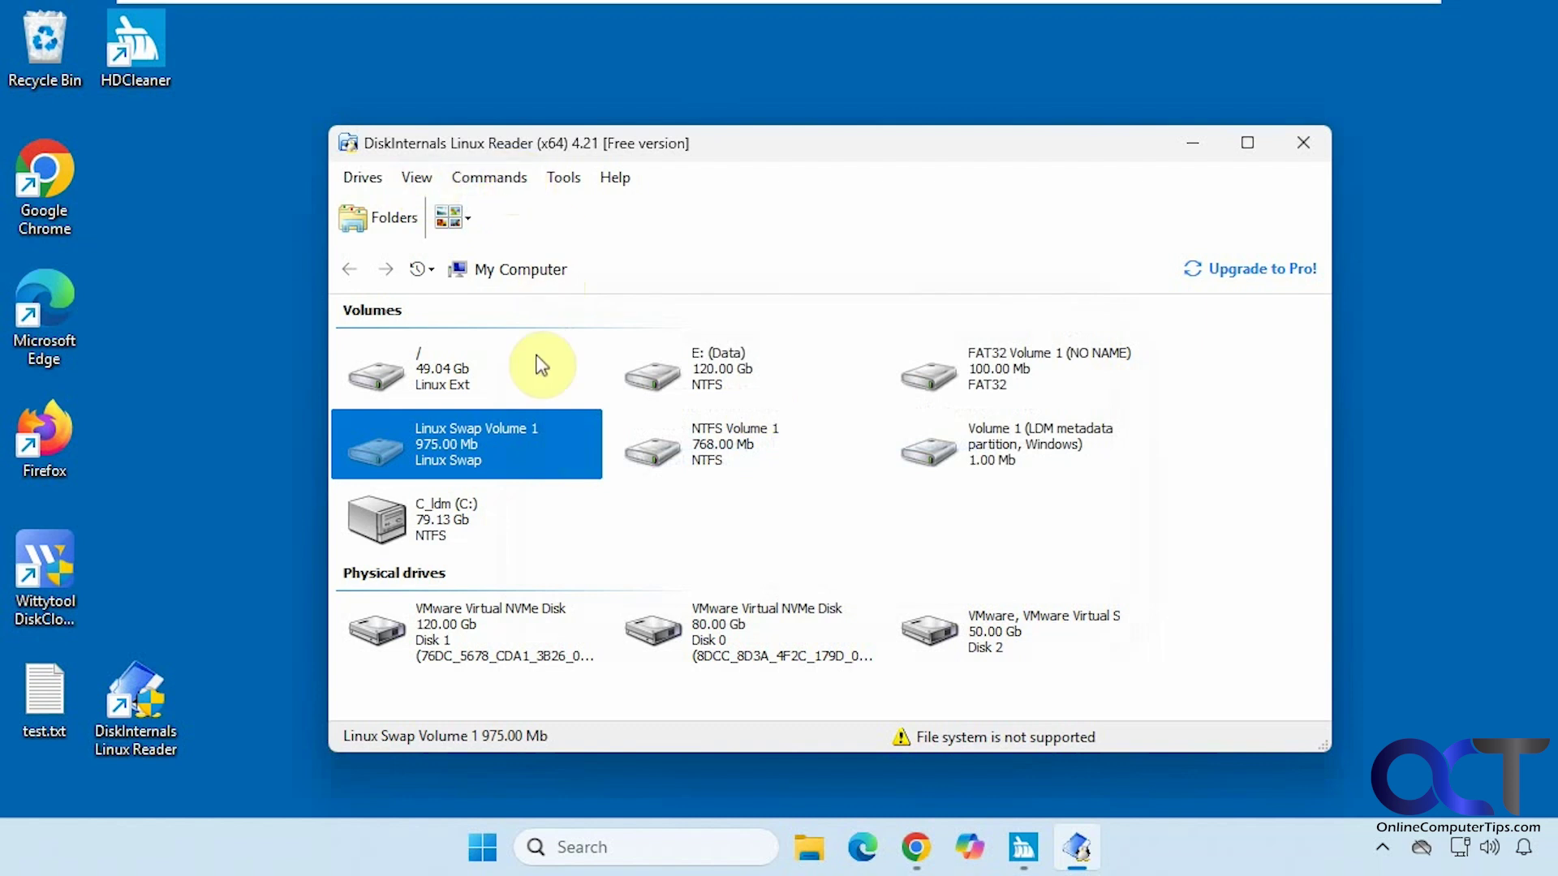
double_click(444, 378)
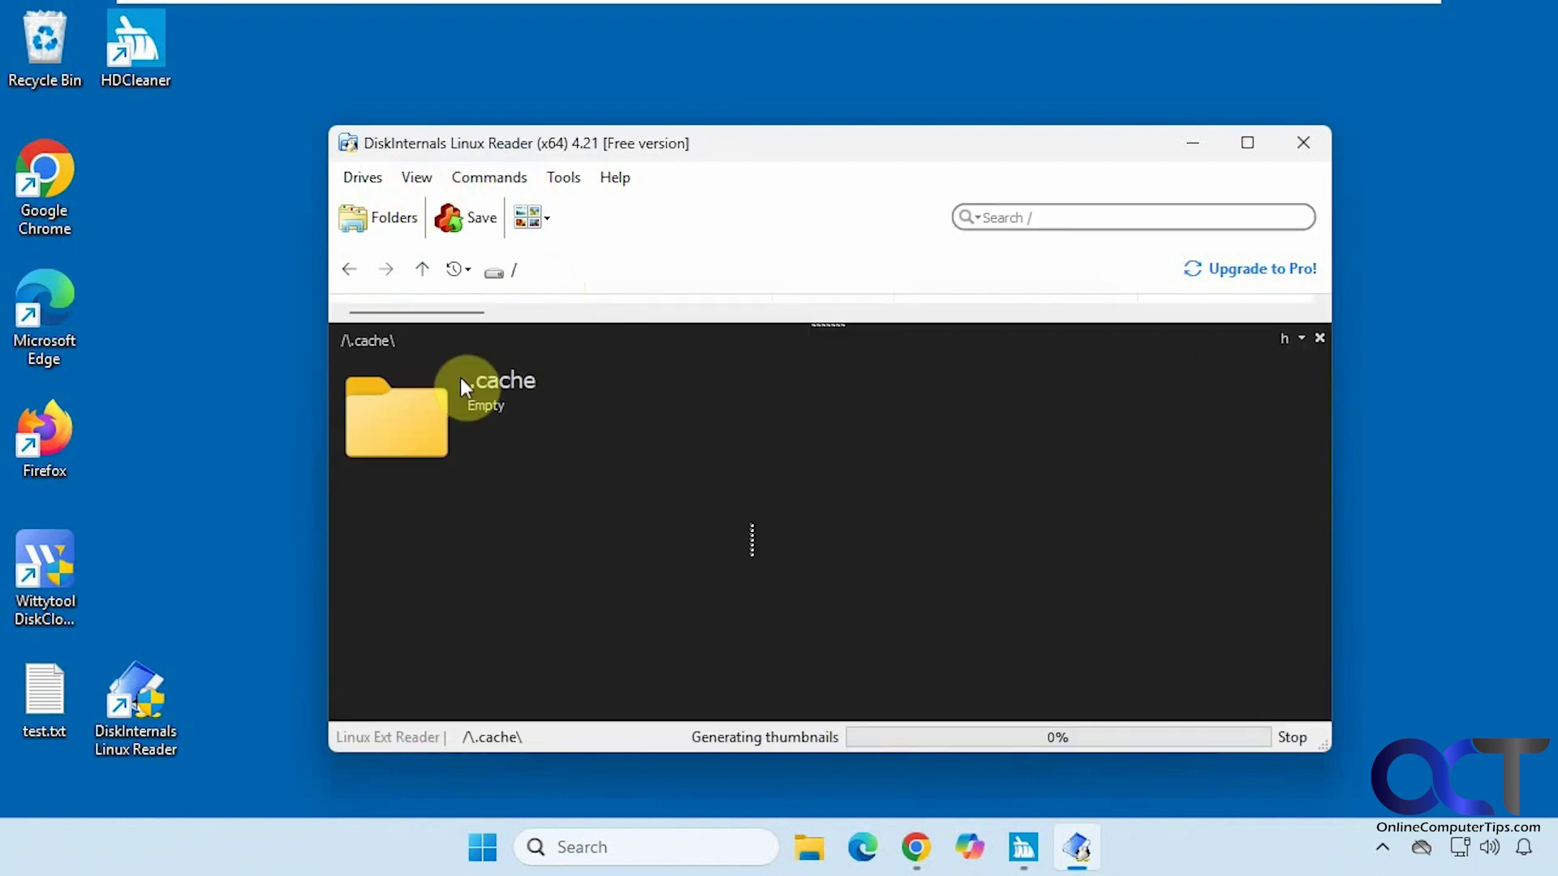
Step: Enlarge the file list, look into dev and etc, then browse into usr/games
left_click_drag(600, 321, 606, 529)
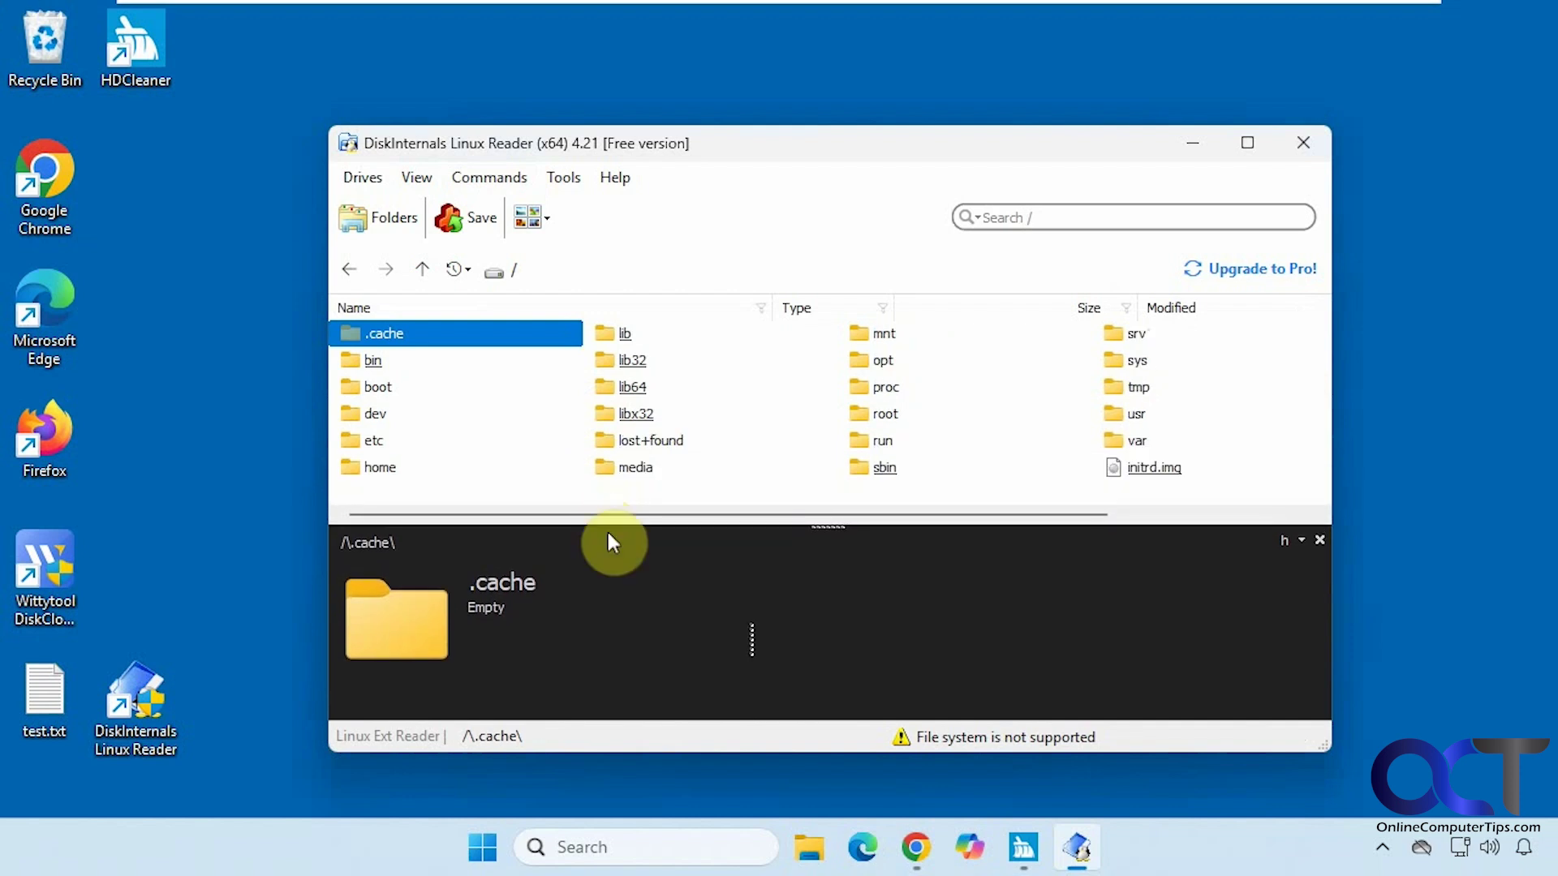
double_click(378, 415)
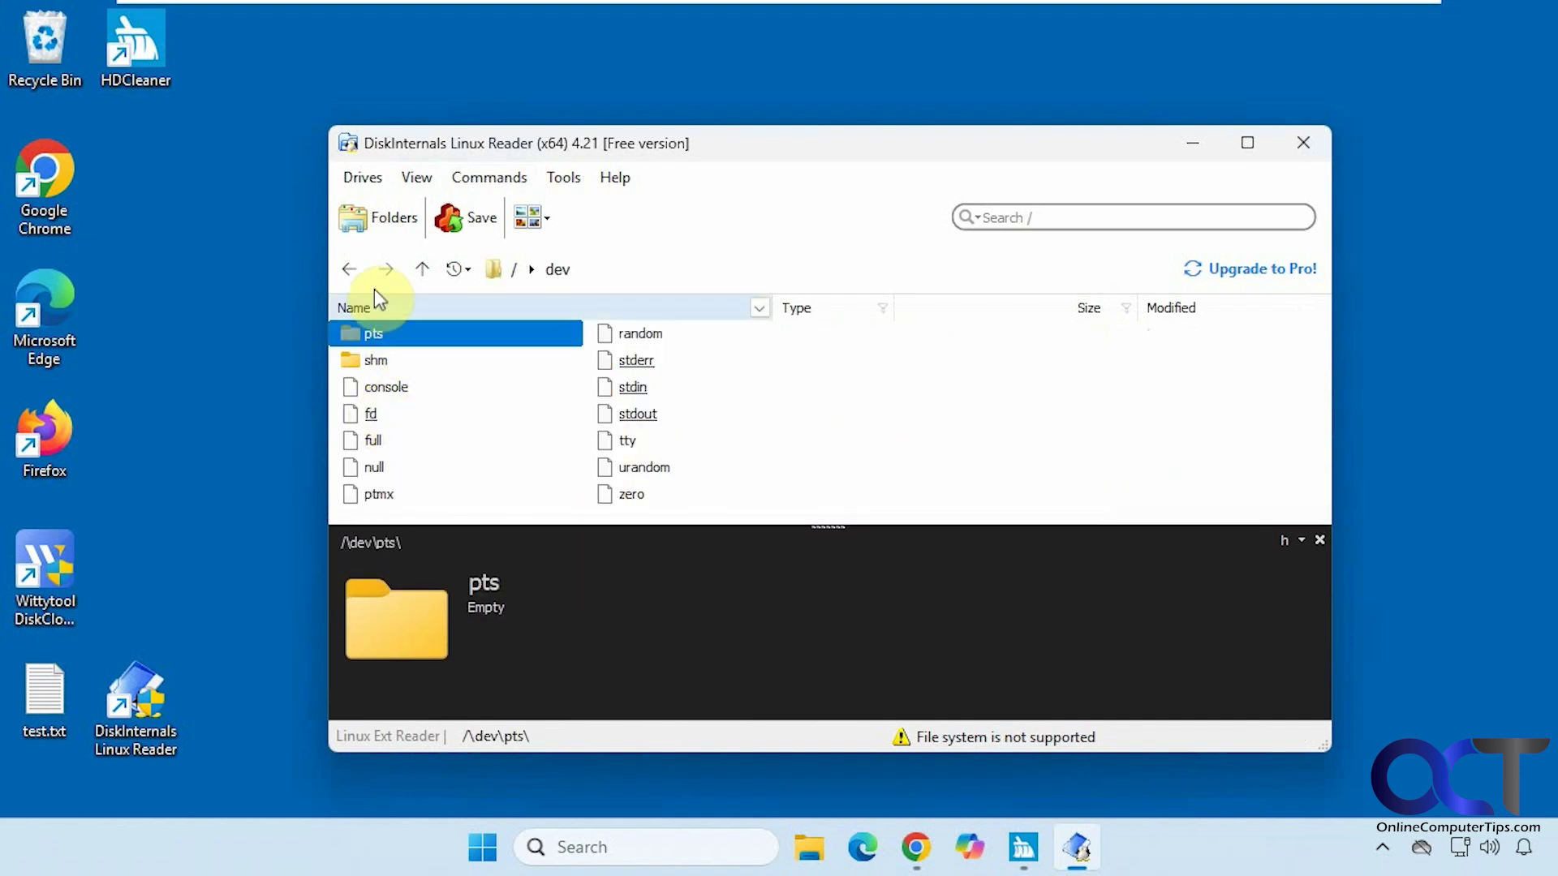
left_click(350, 270)
left_click(378, 442)
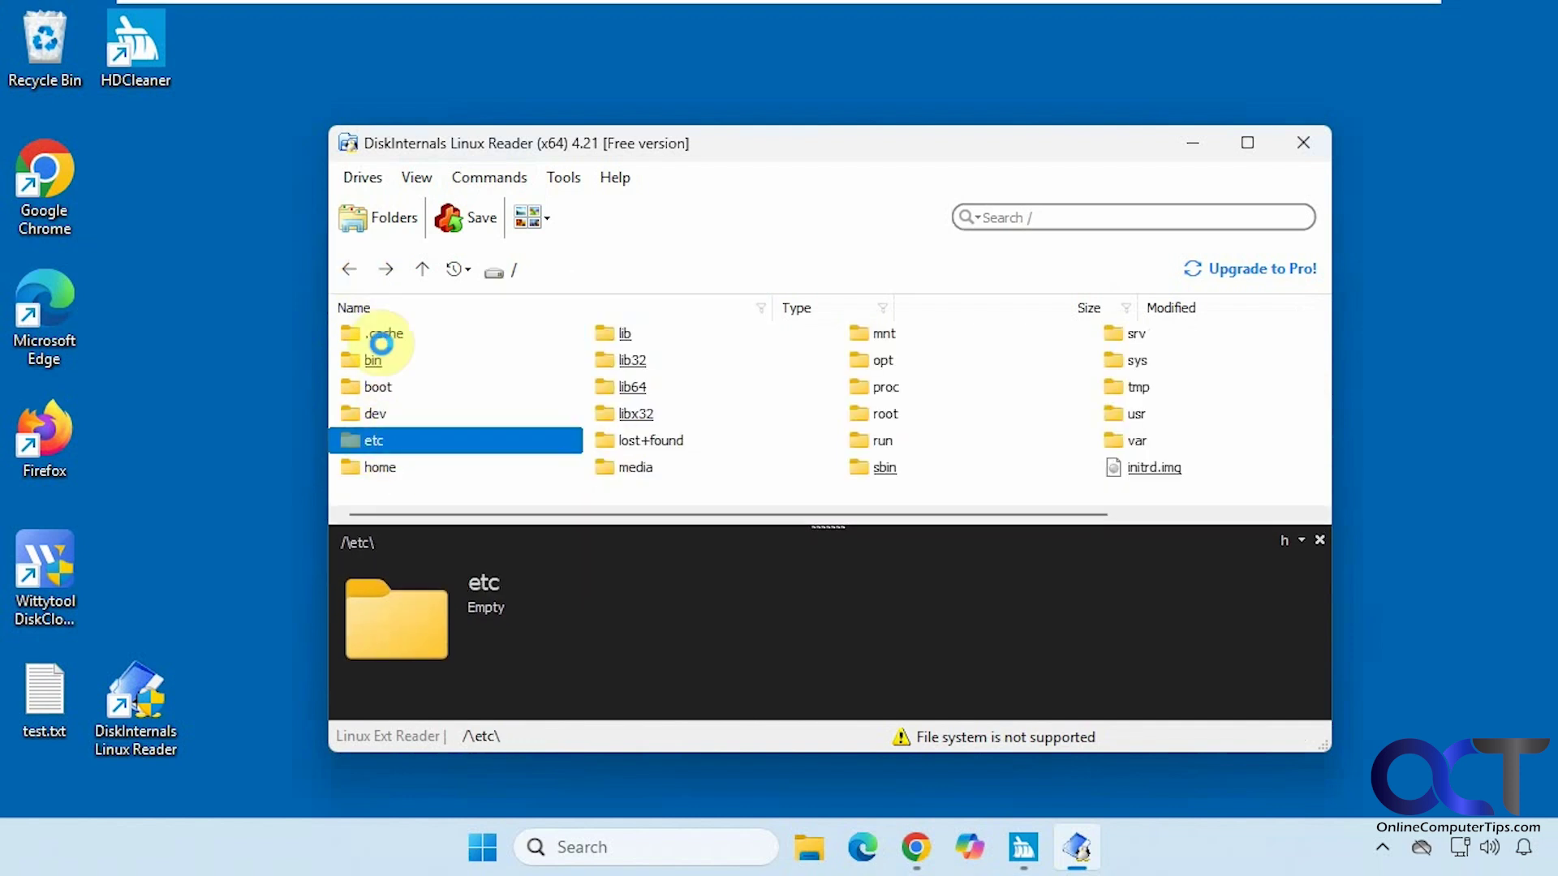
left_click(351, 271)
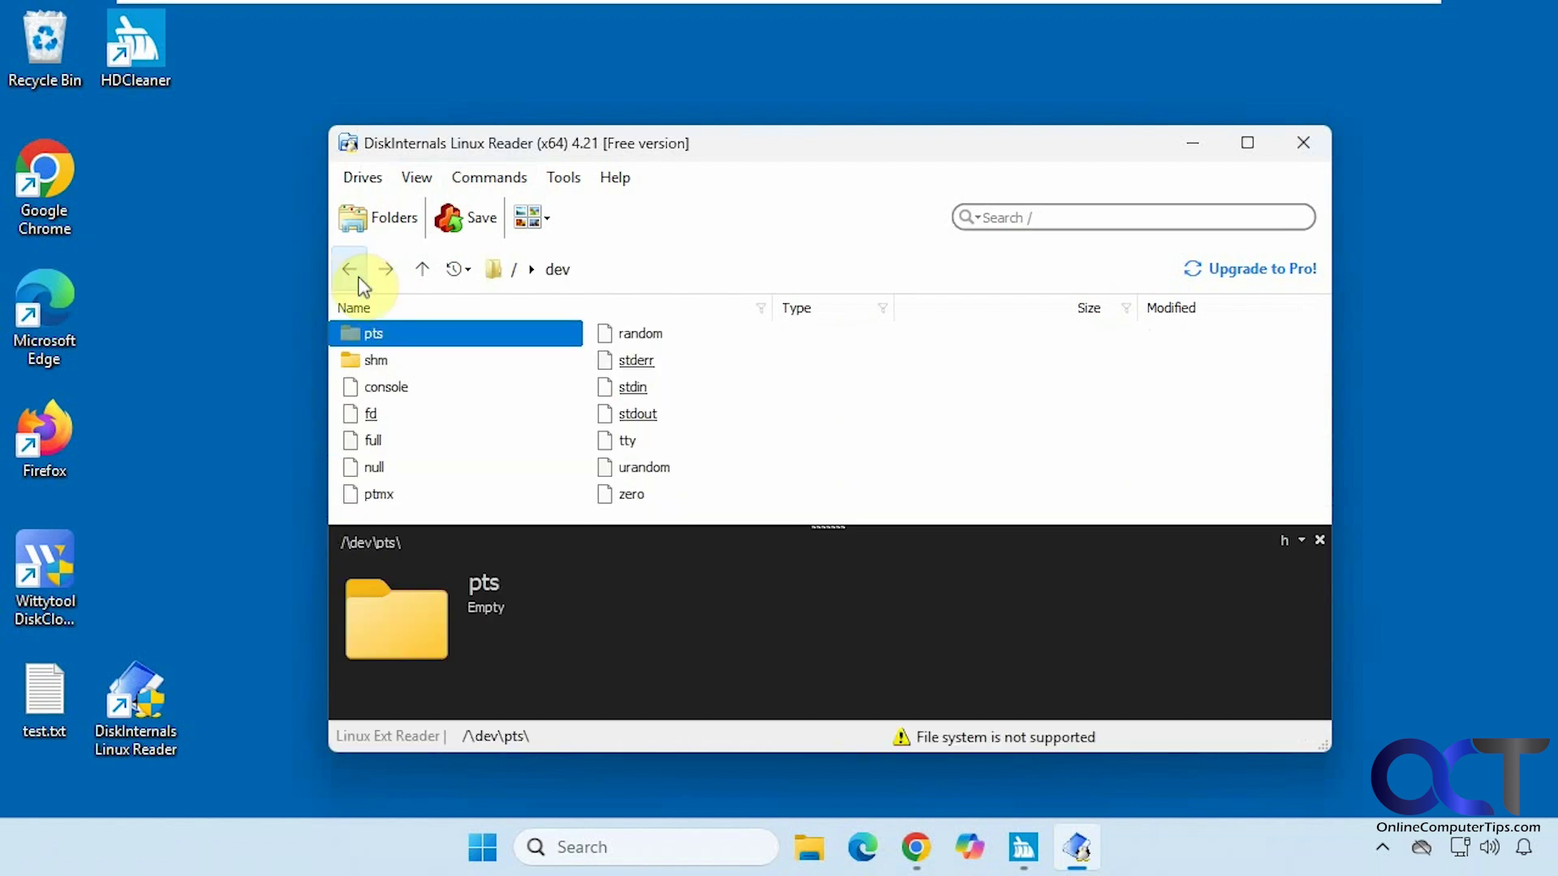
left_click(351, 270)
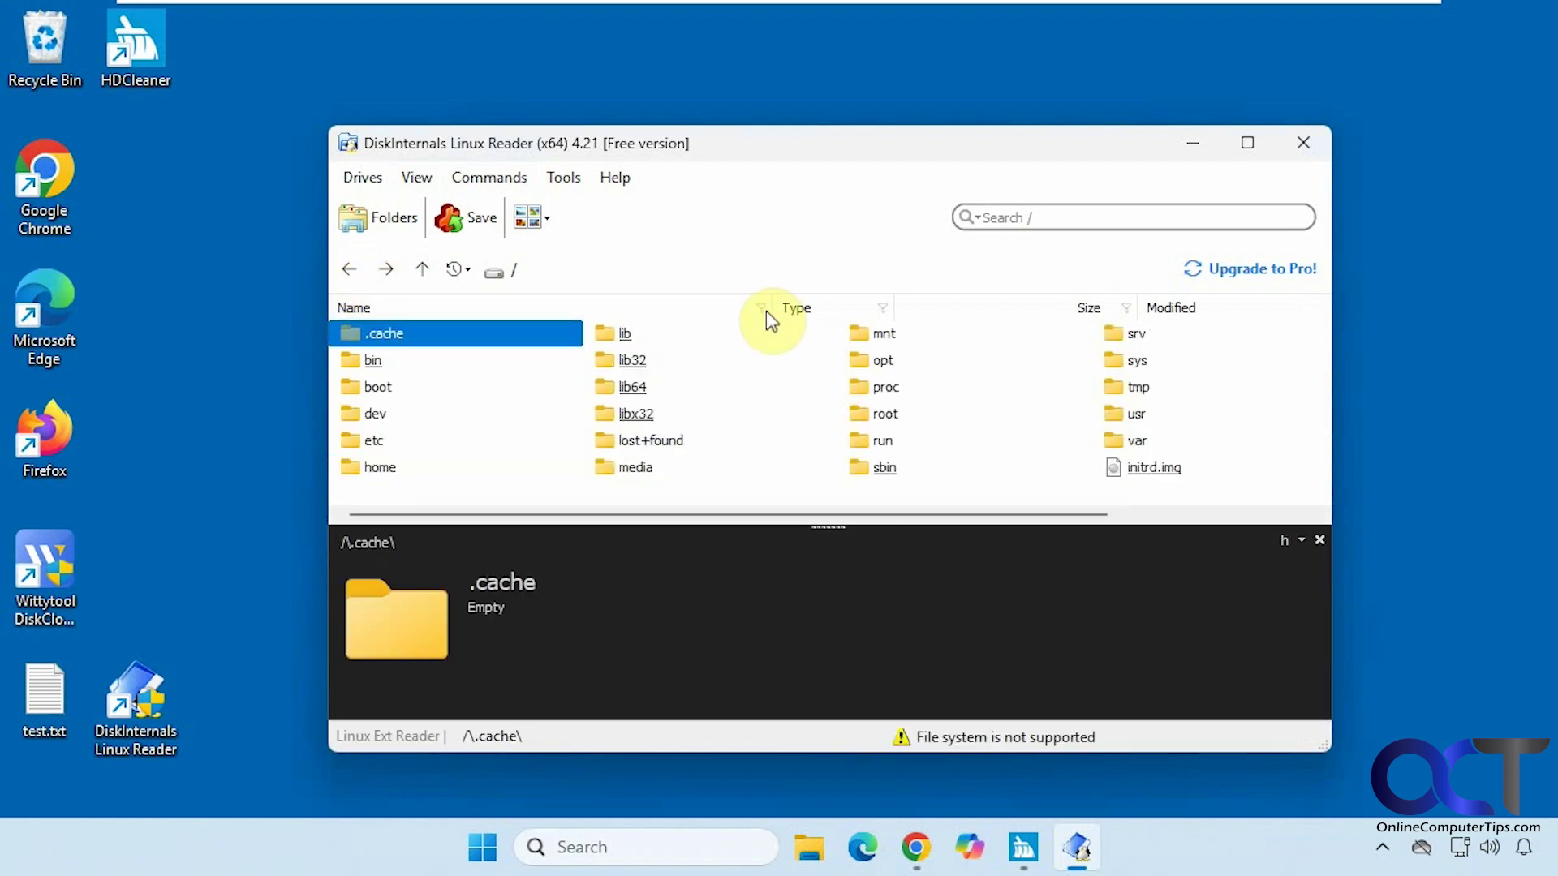
double_click(1122, 416)
double_click(391, 361)
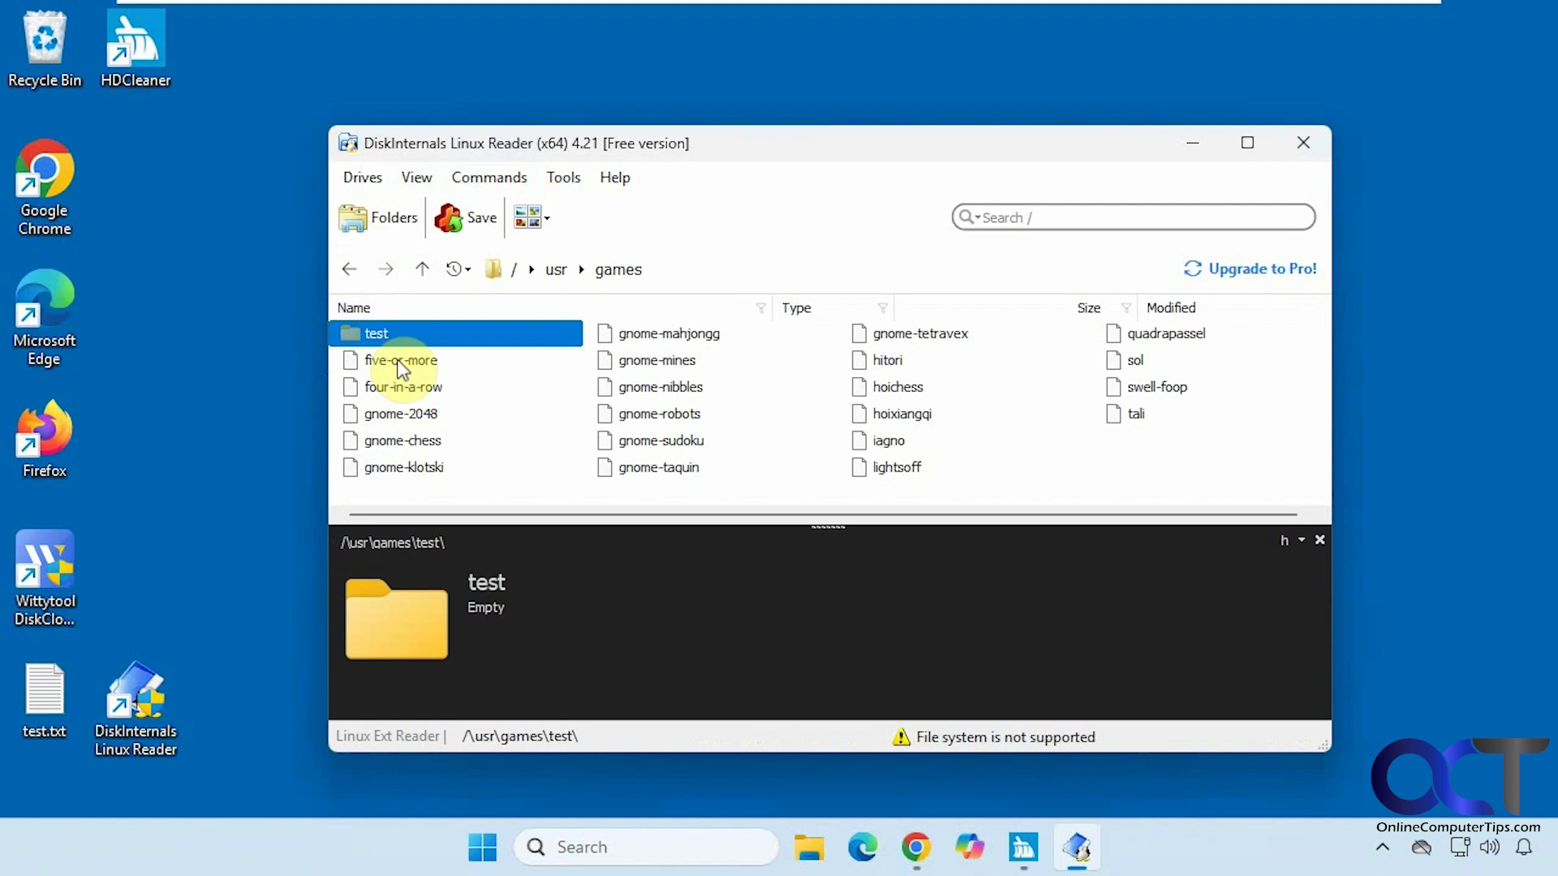
Step: Save the five-or-more file to the desktop through the Export Wizard's default options
right_click(401, 369)
left_click(463, 375)
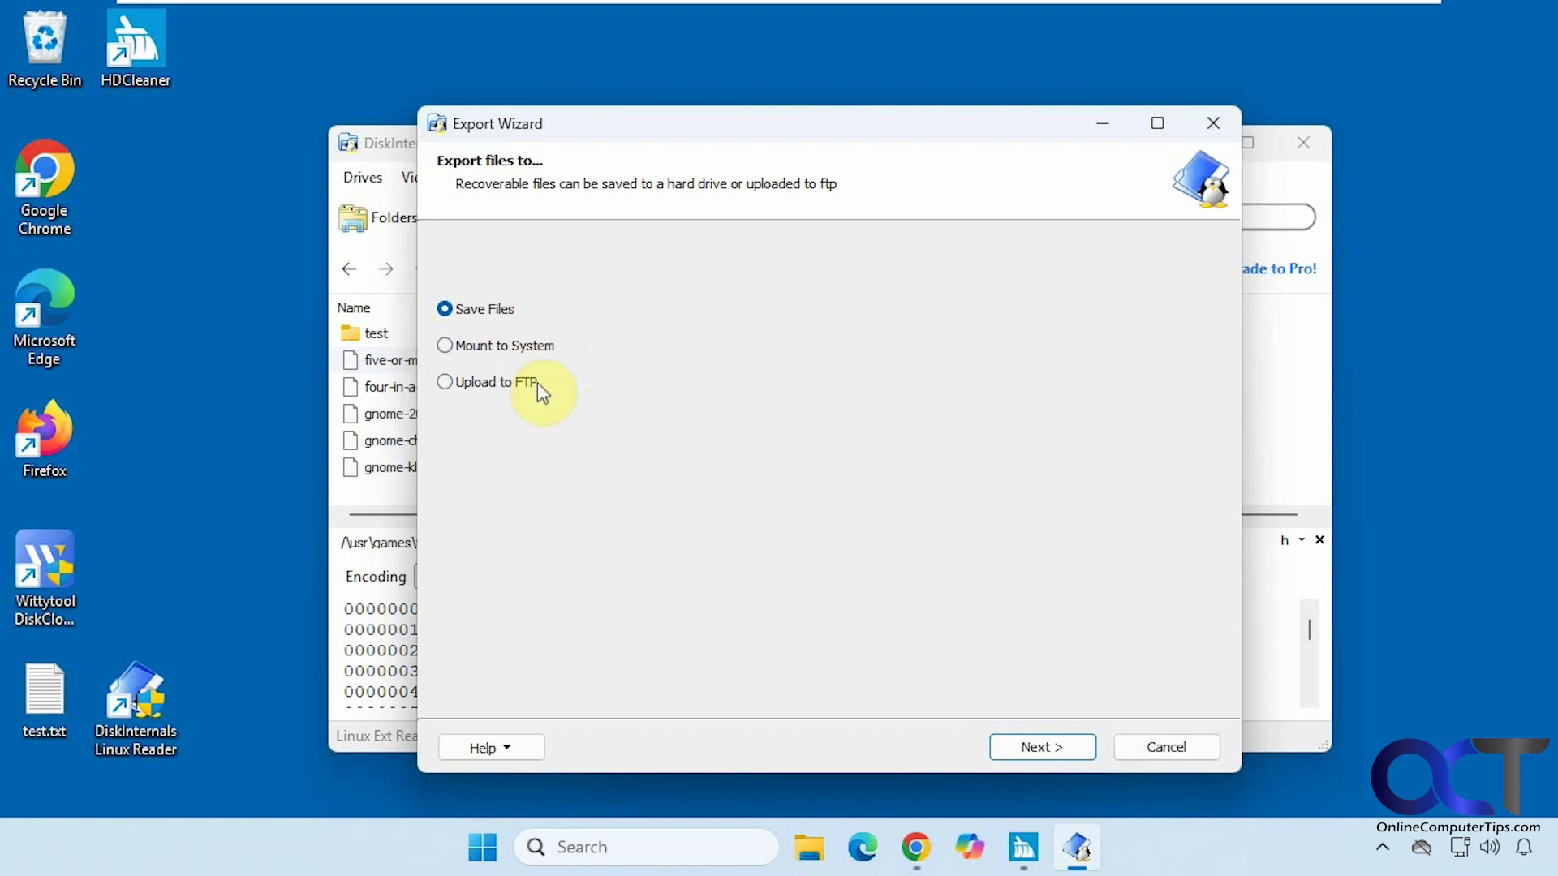
left_click(1058, 746)
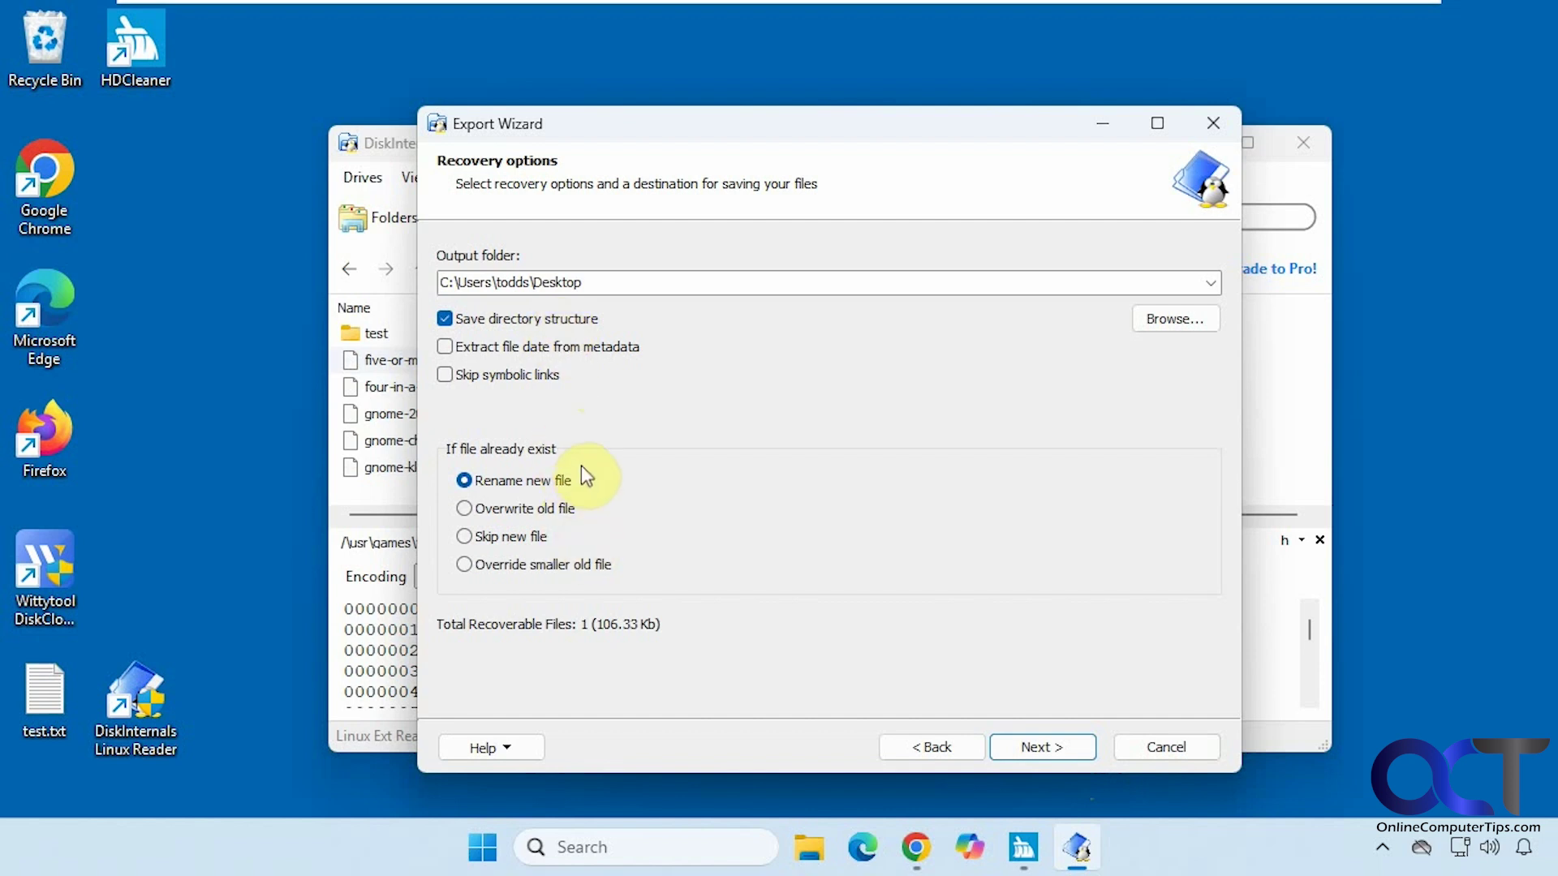
left_click(1041, 751)
left_click(1041, 750)
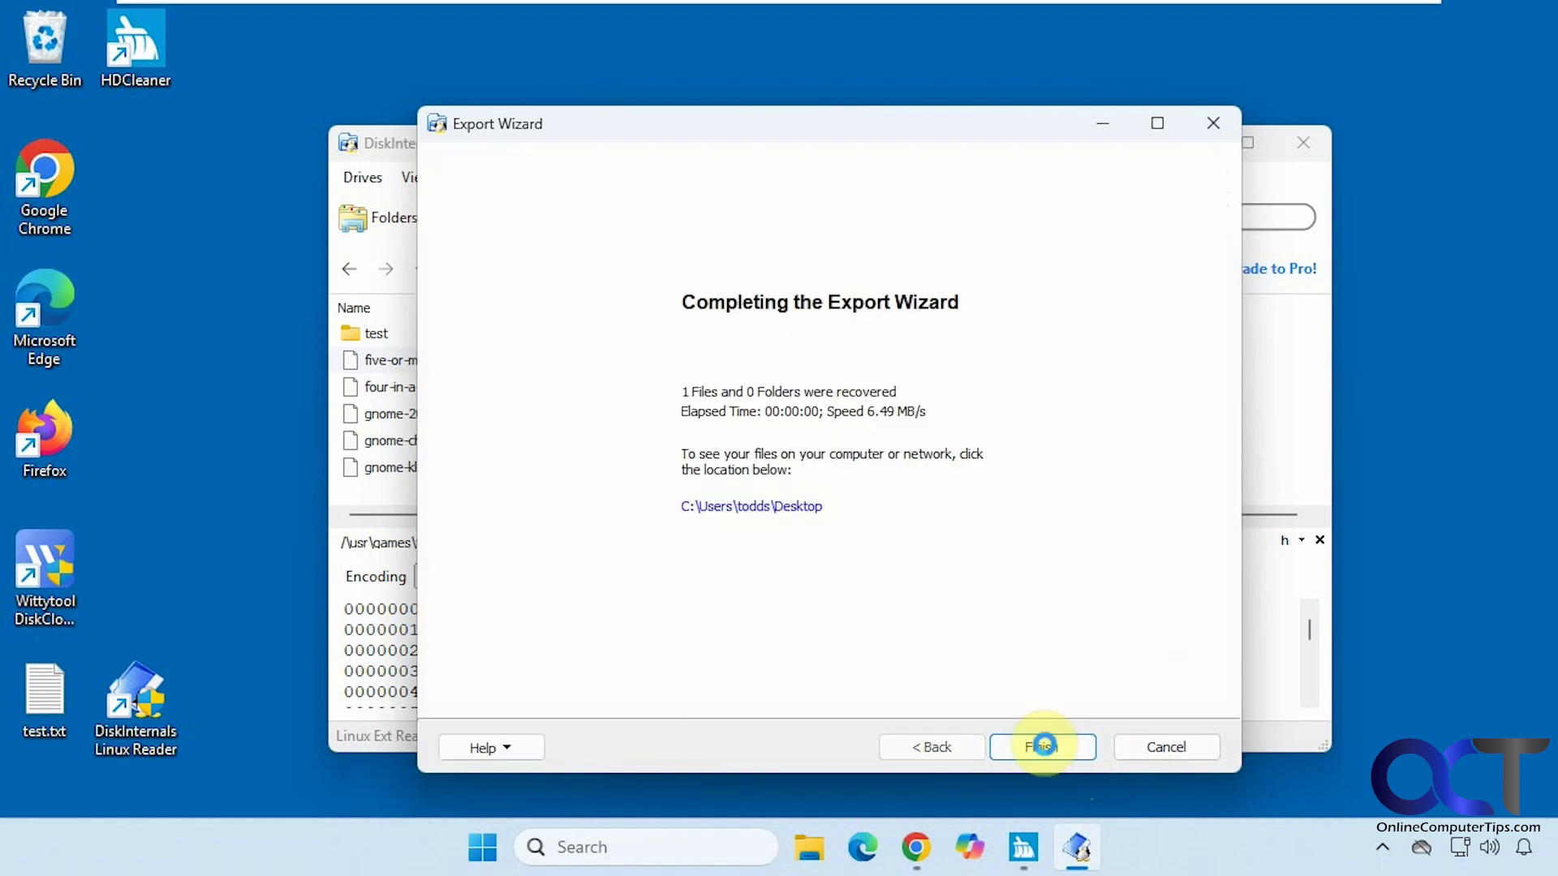
left_click(1045, 745)
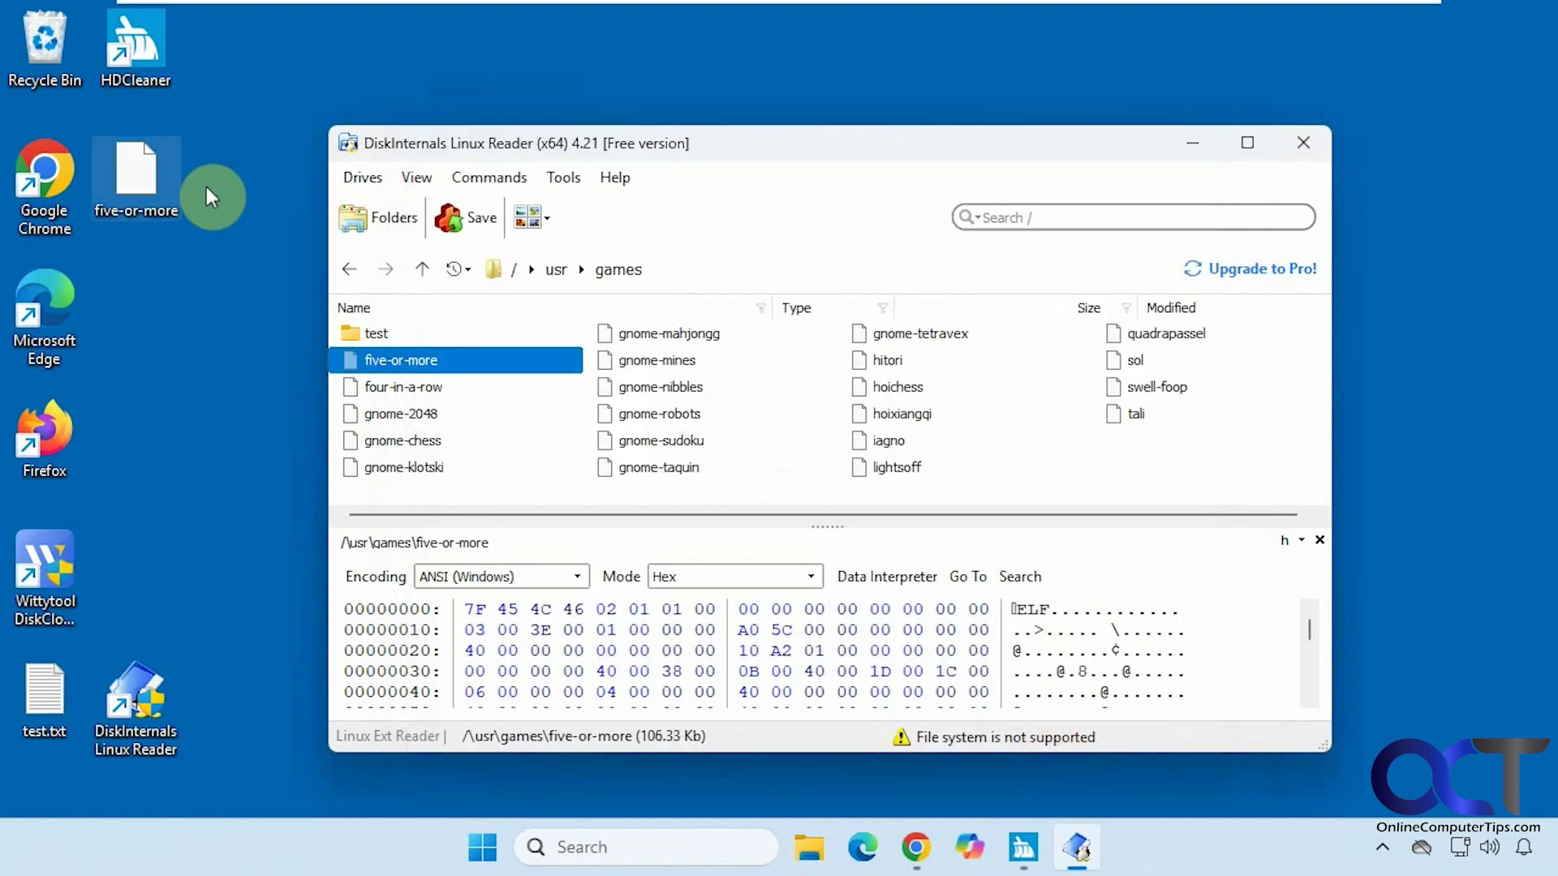
left_click(393, 388)
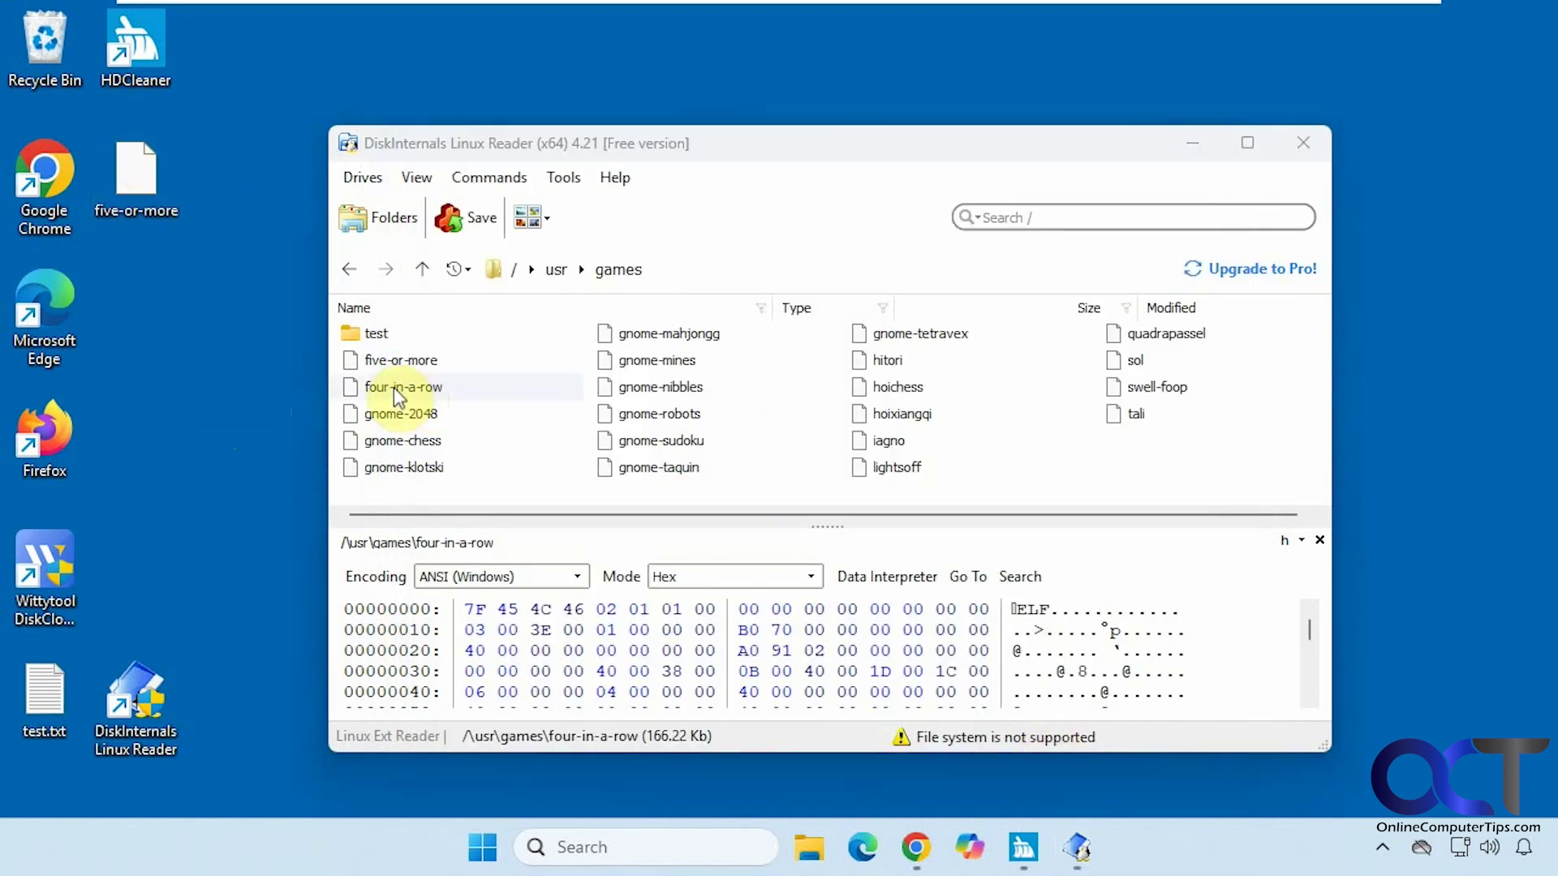
left_click_drag(393, 387, 189, 398)
left_click_drag(390, 414, 195, 416)
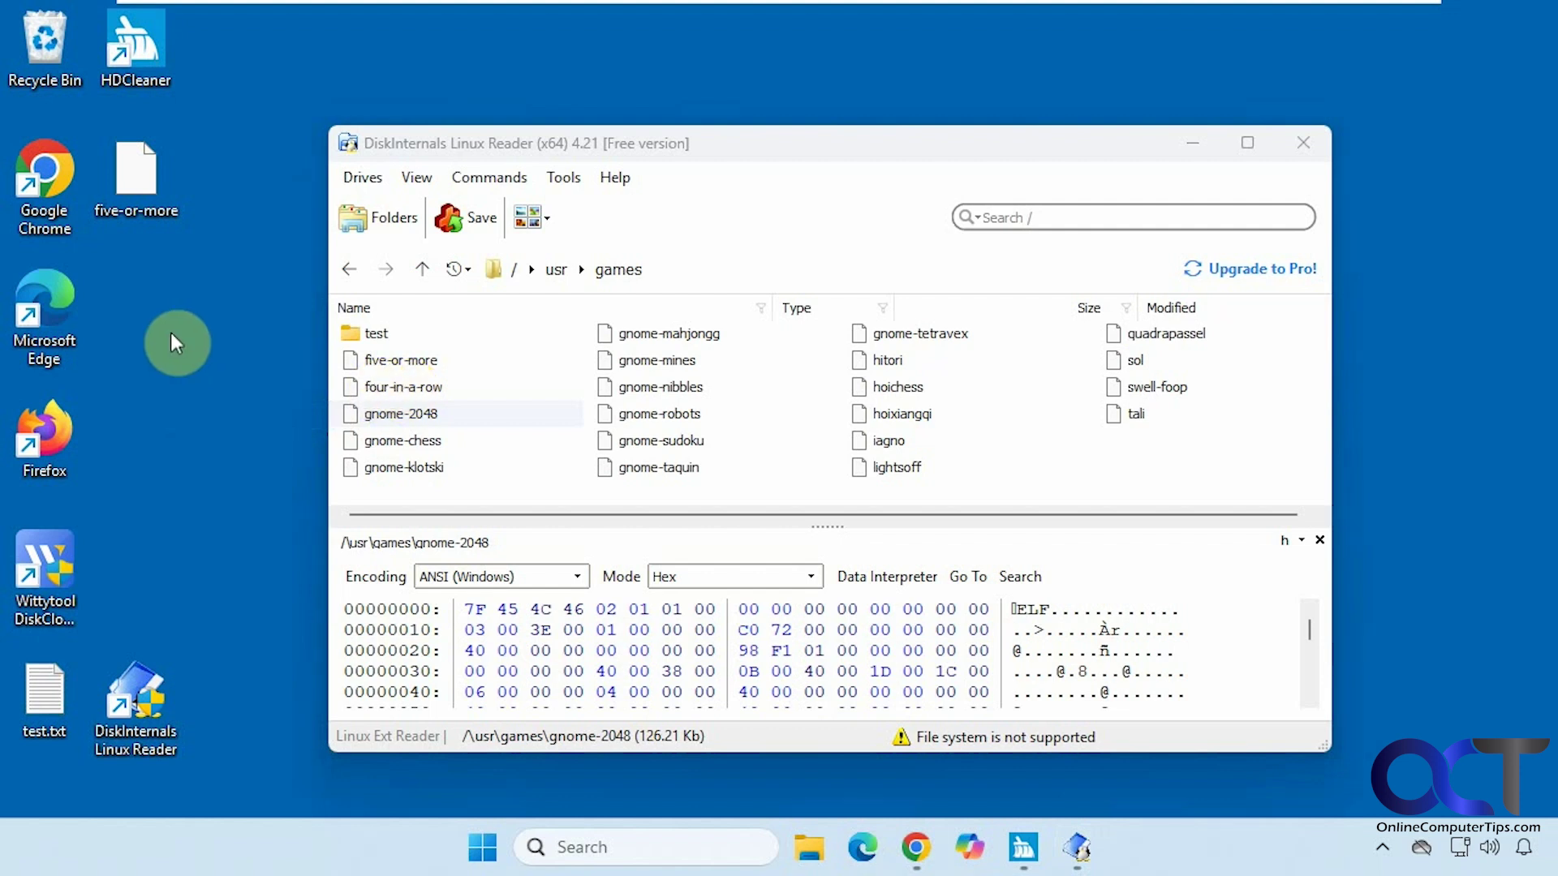
left_click_drag(45, 691, 598, 324)
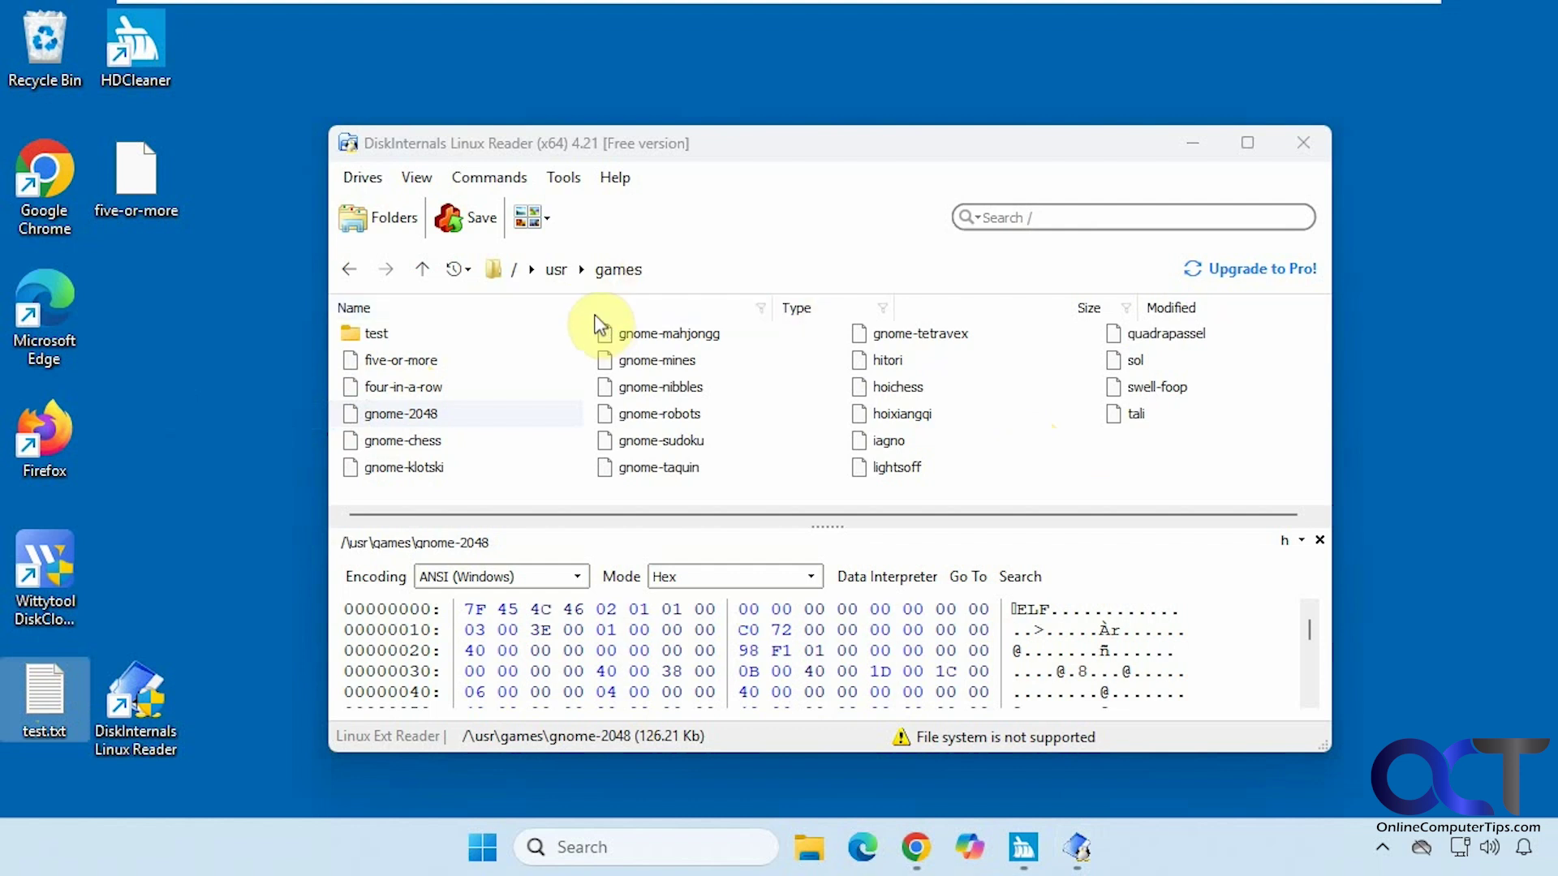
left_click(520, 416)
Step: Add gnome-2048, gnome-chess and gnome-klotski to the recovery list
left_click(491, 179)
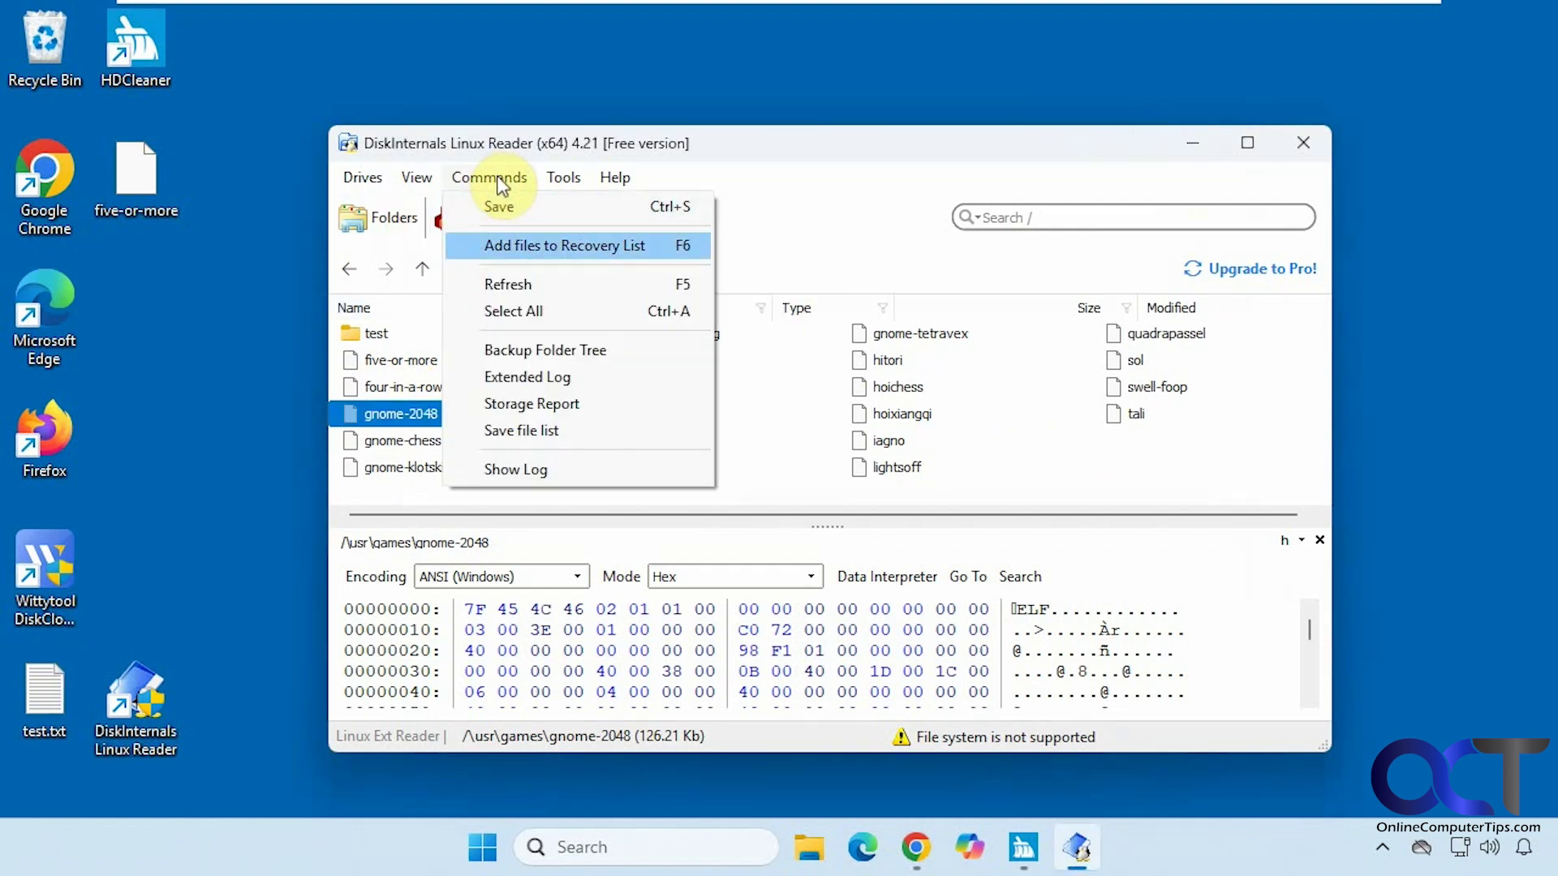
left_click(533, 246)
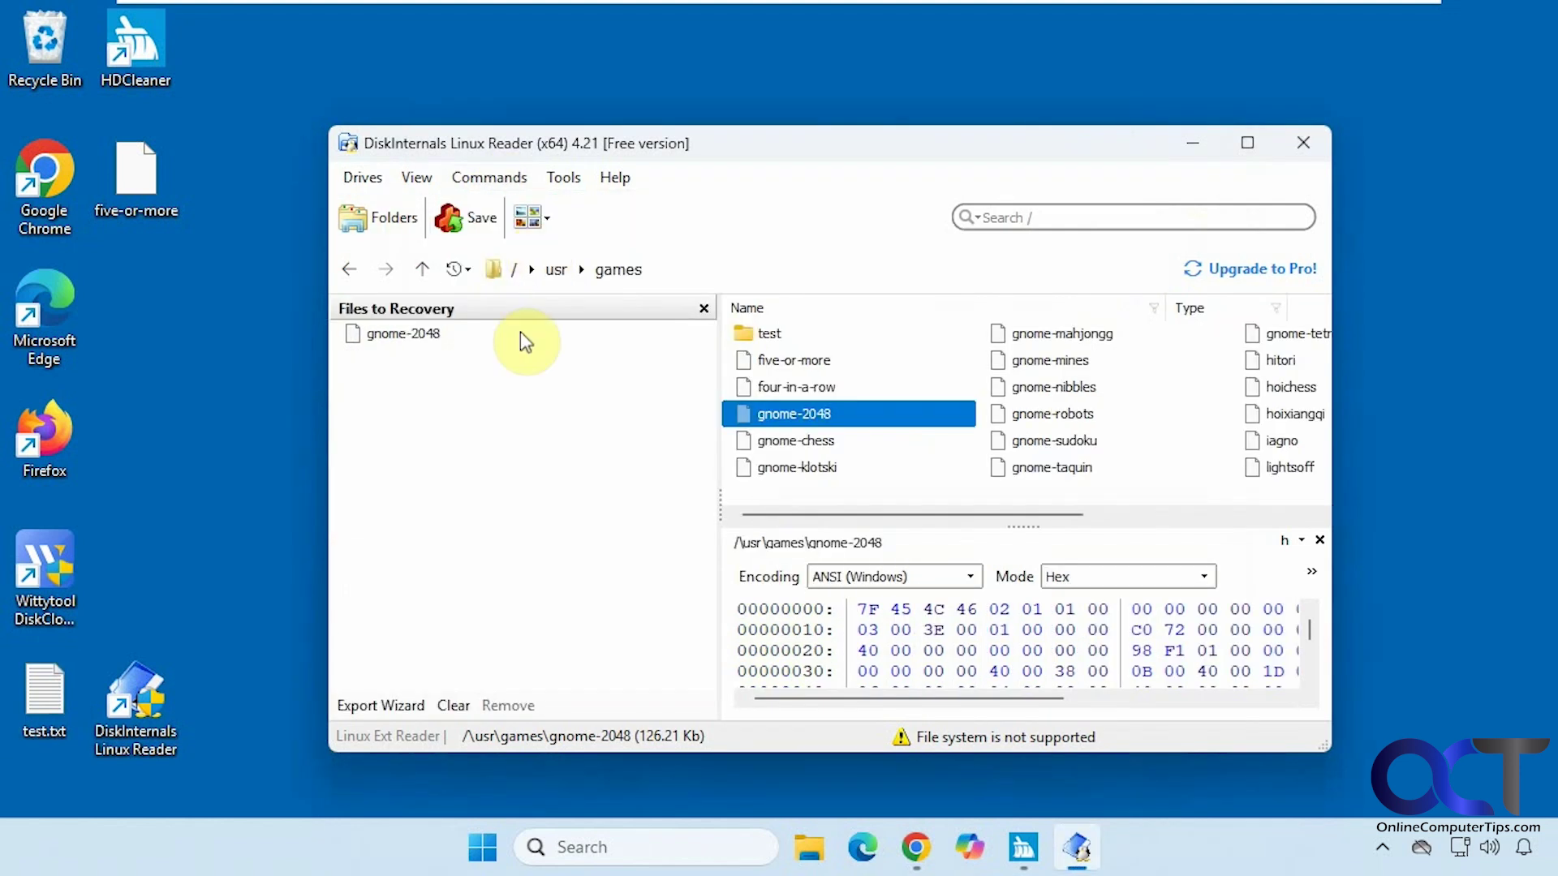
left_click_drag(741, 443, 474, 440)
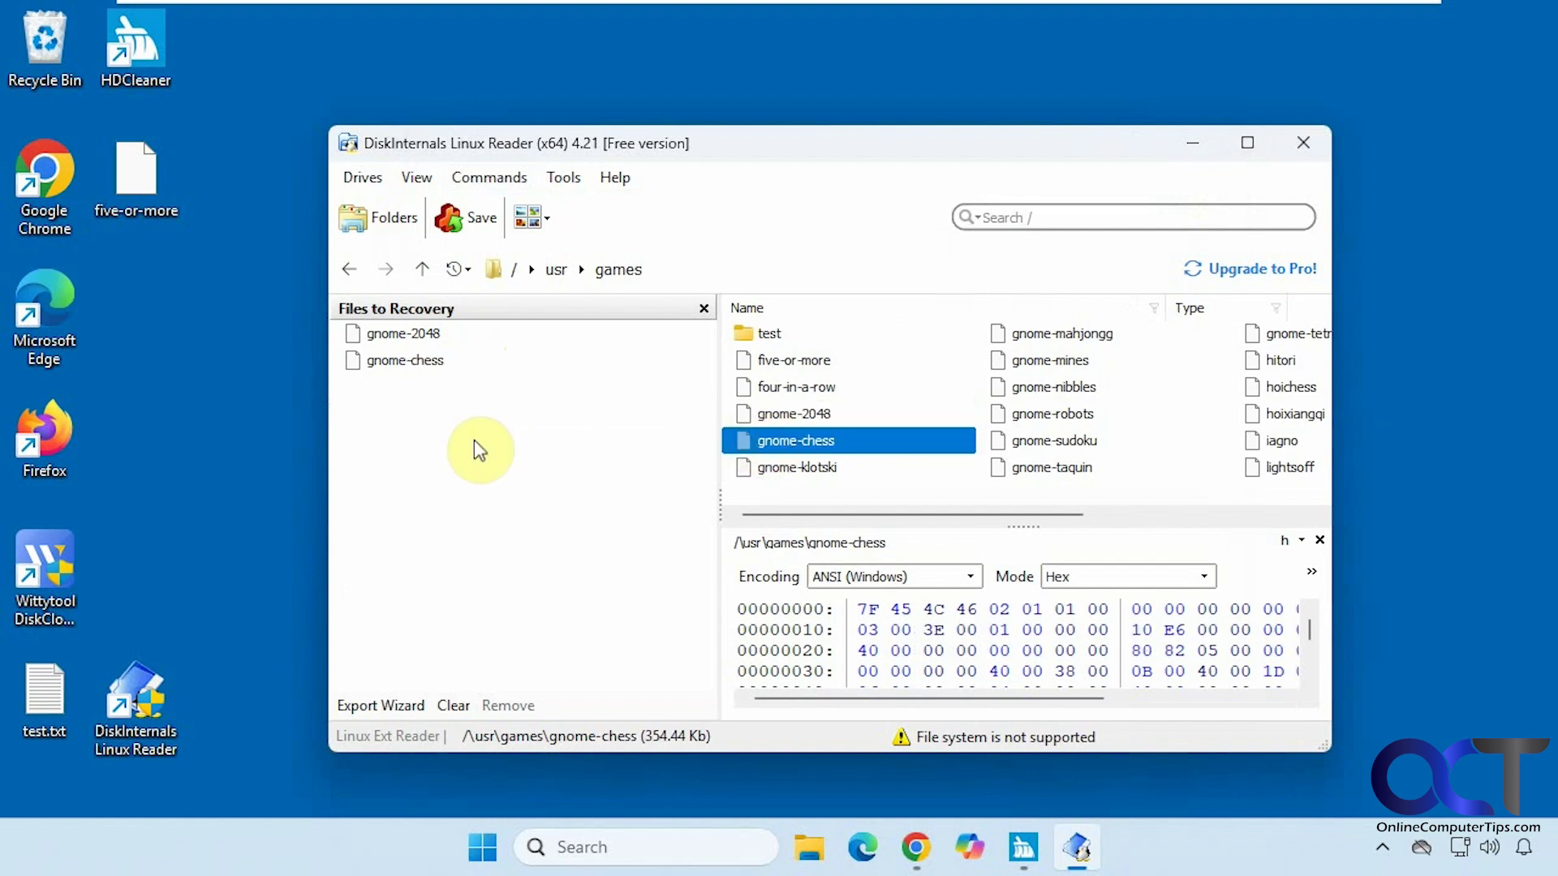
left_click_drag(743, 468, 475, 463)
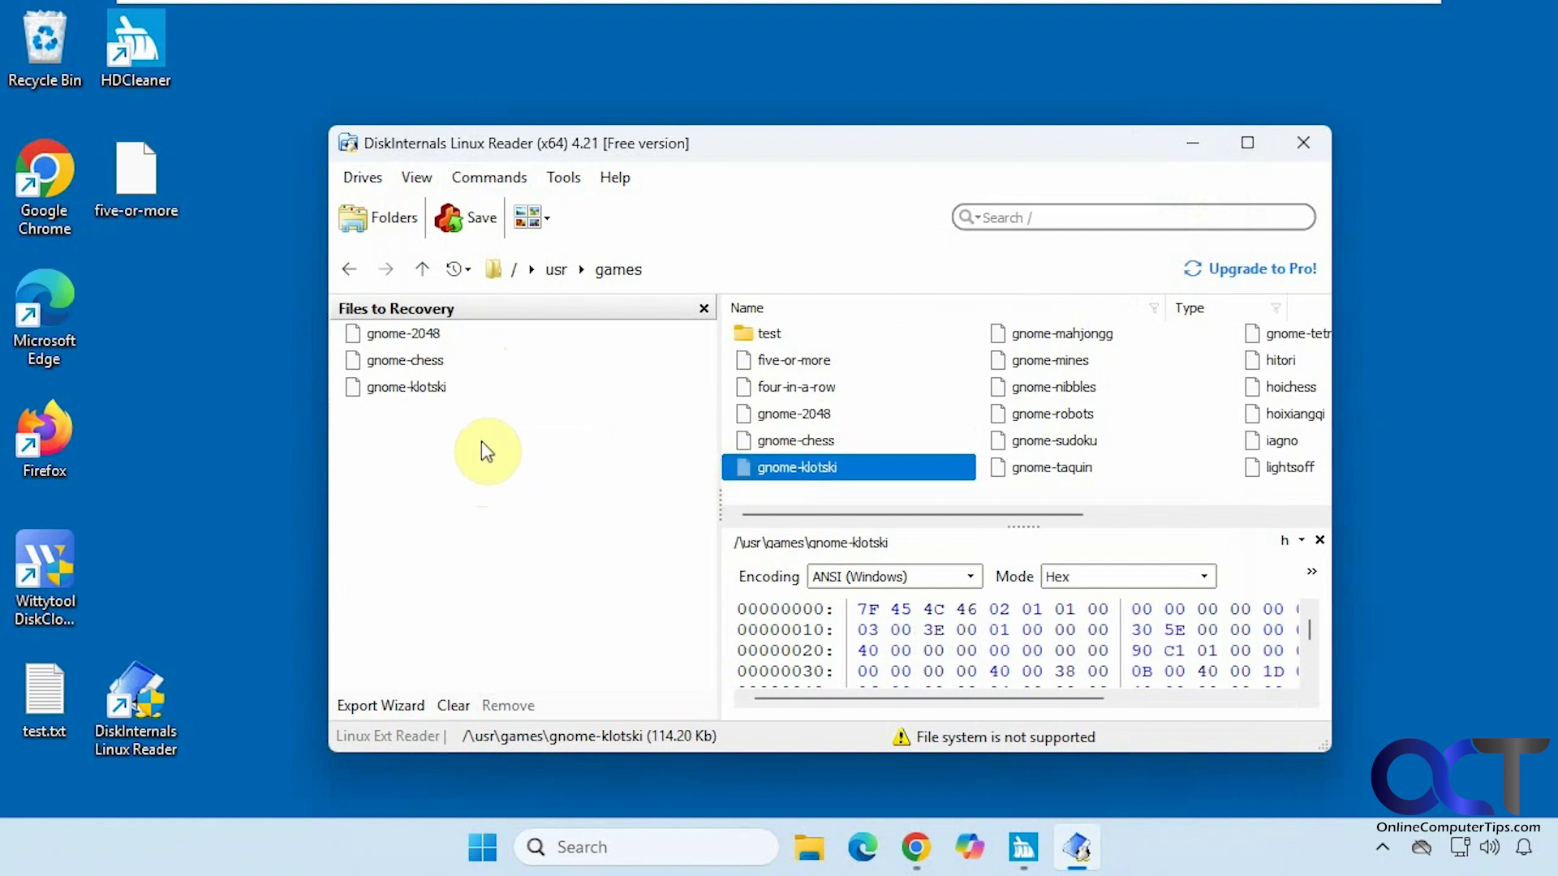
Step: Export the three recovery-list files to the desktop with the Export Wizard
left_click(479, 218)
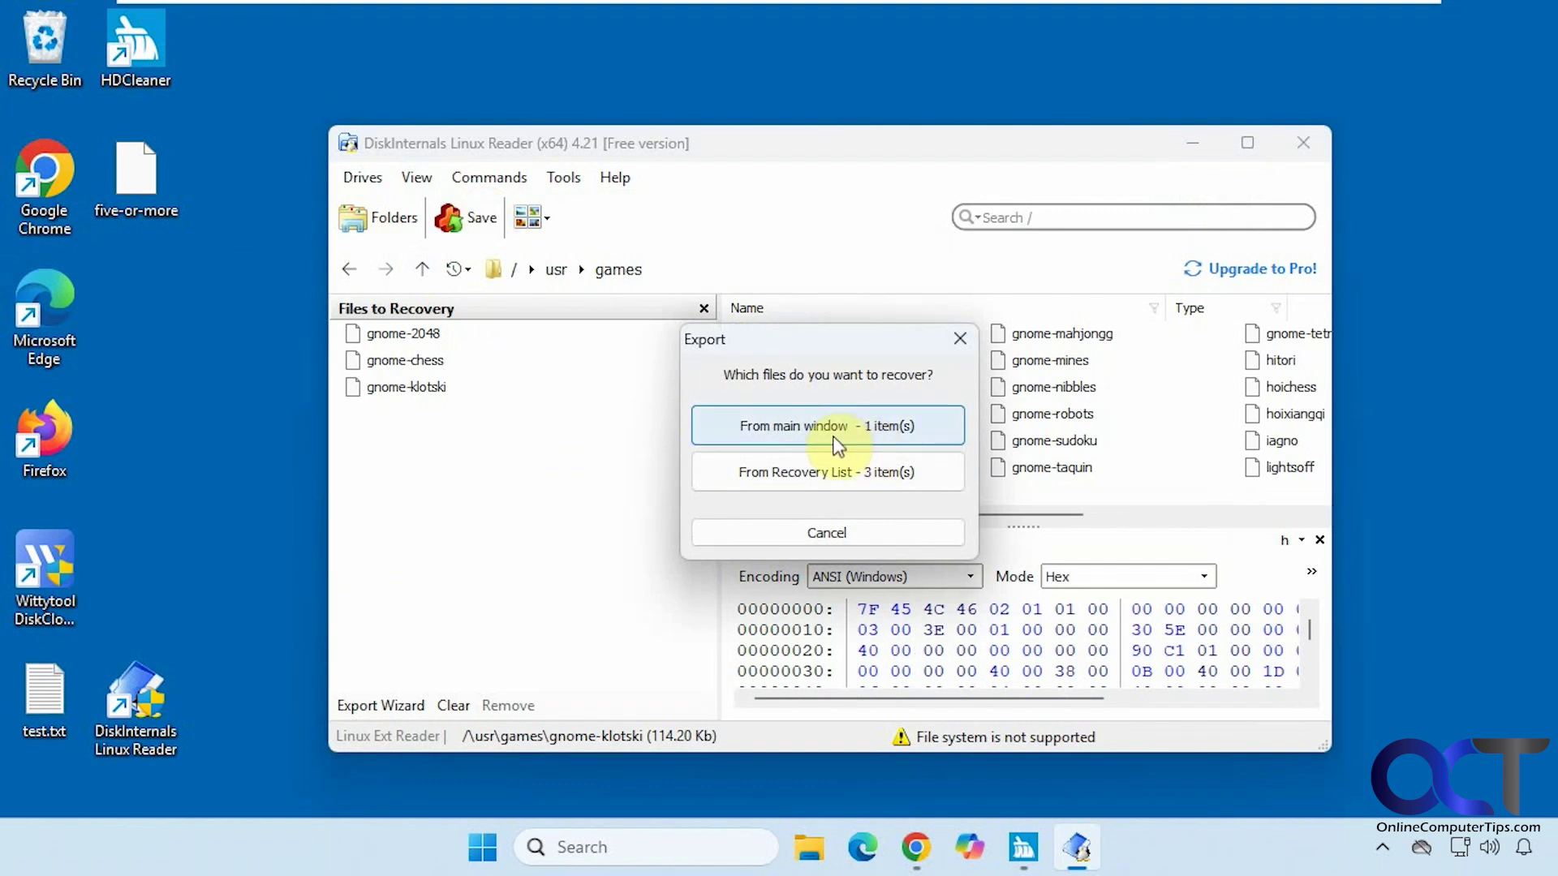
left_click(840, 484)
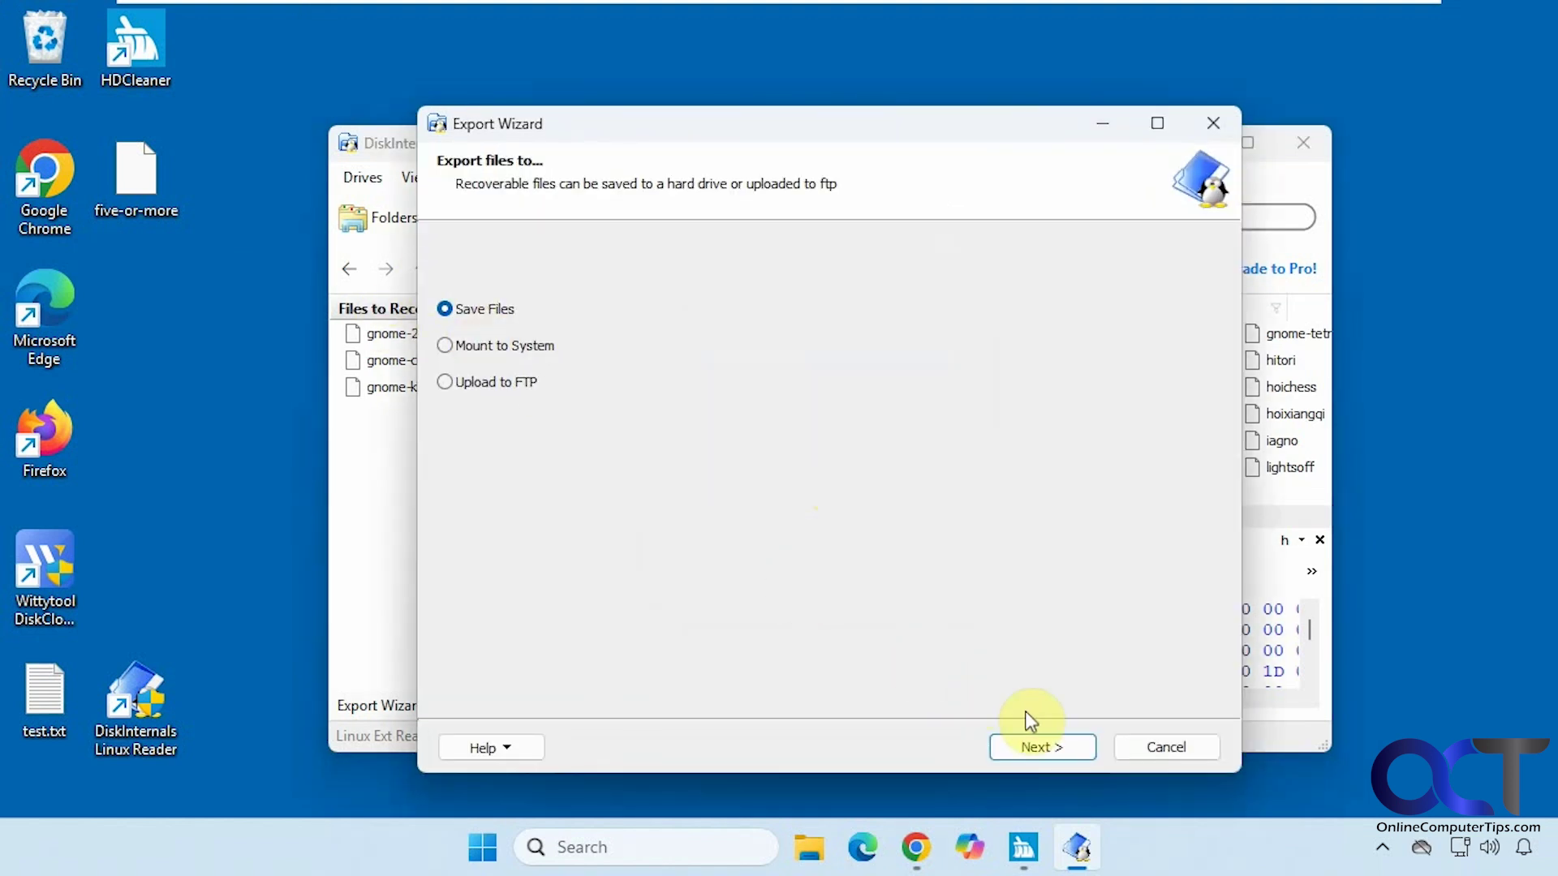
left_click(1029, 745)
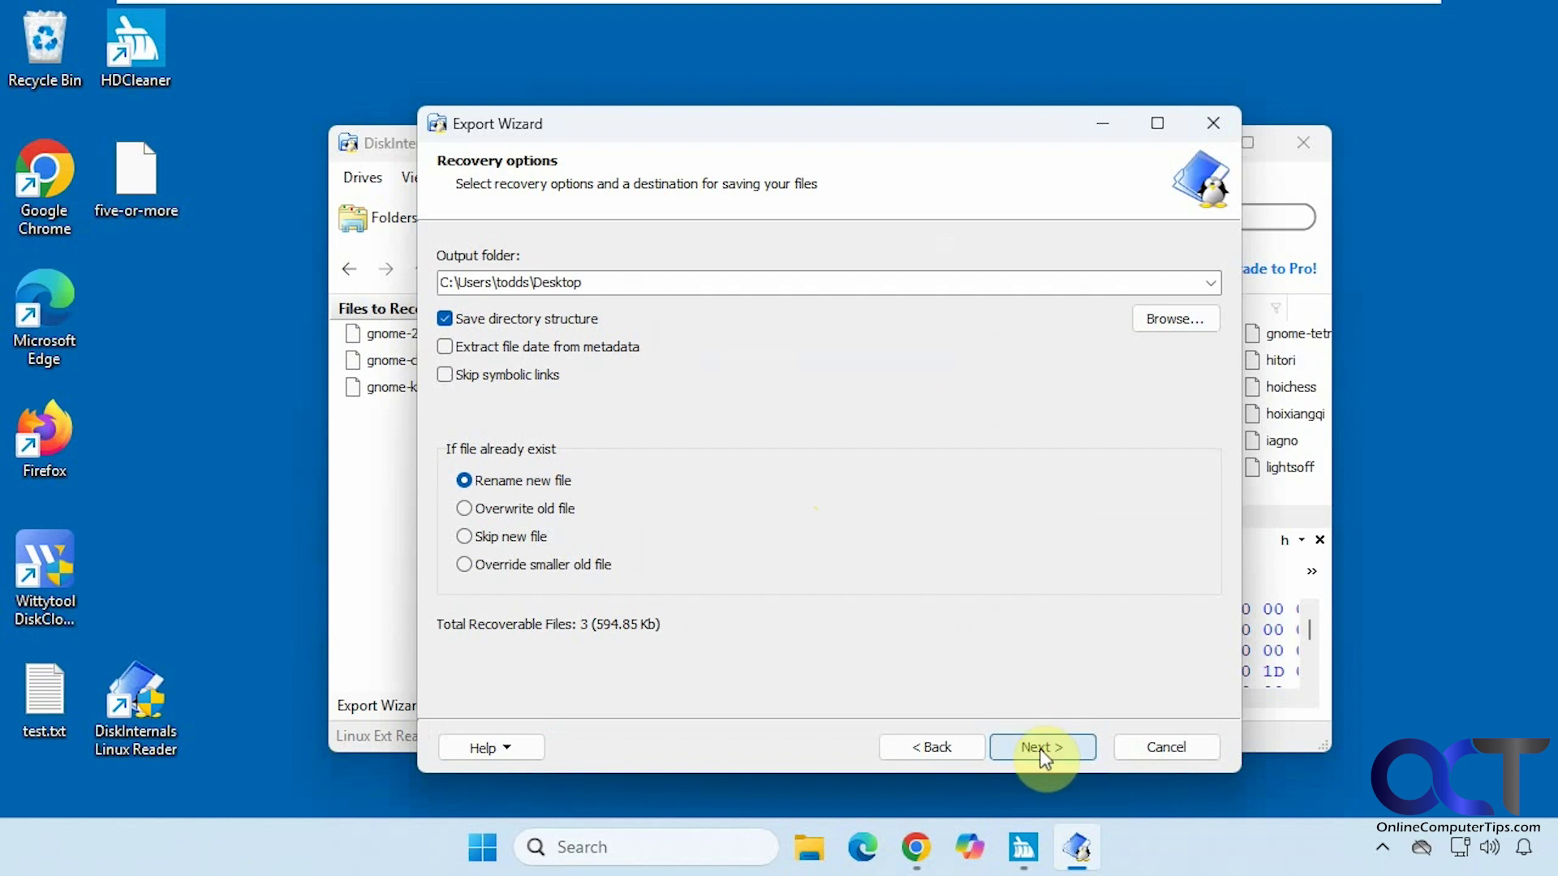
left_click(1043, 748)
left_click(1043, 749)
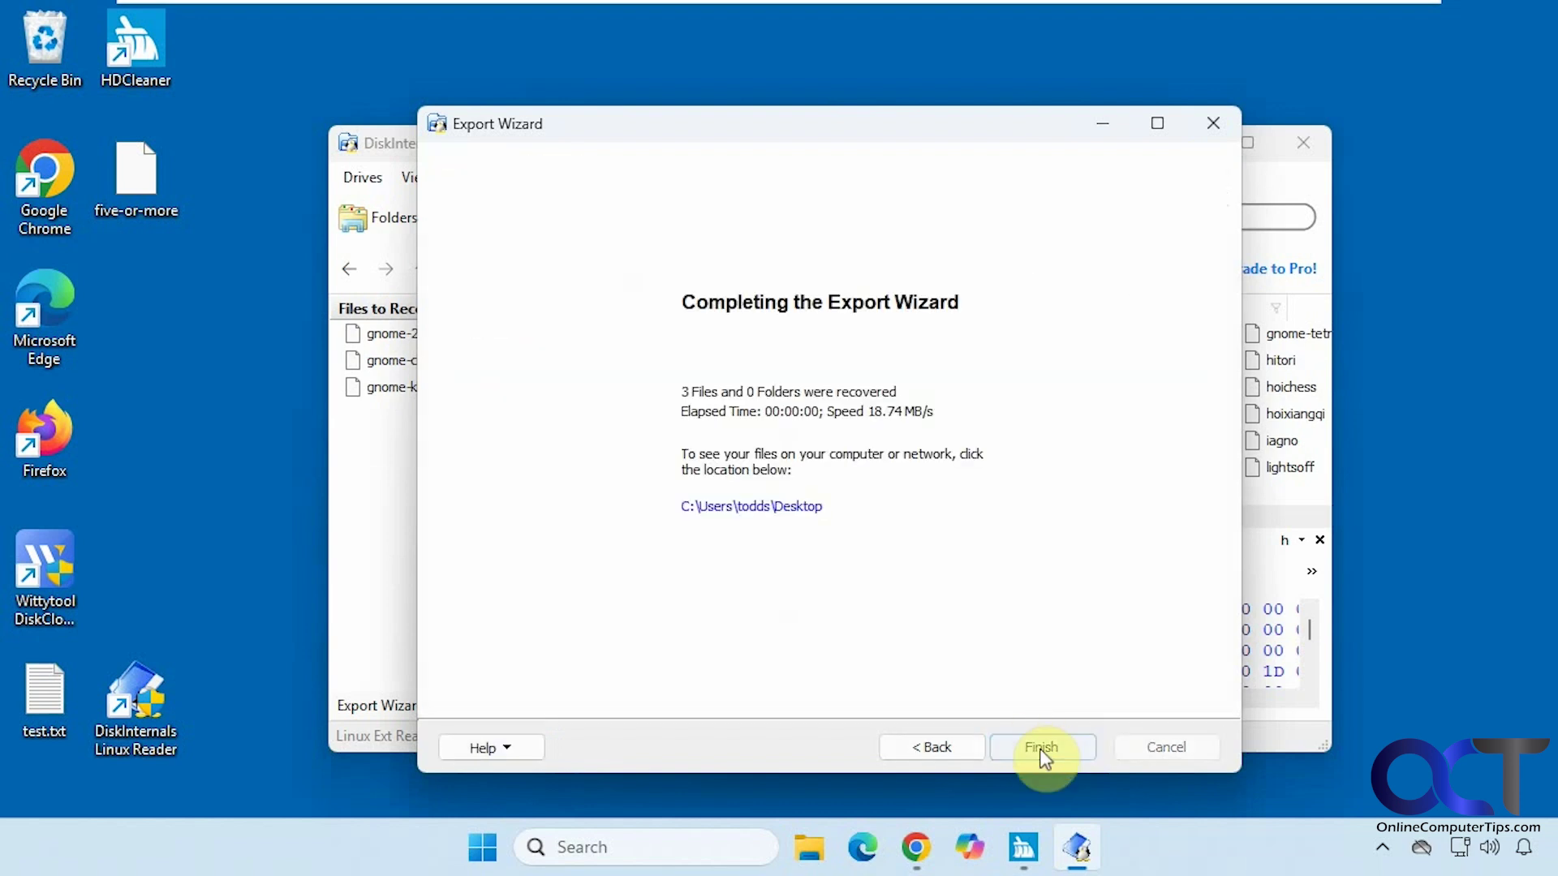
left_click(1042, 747)
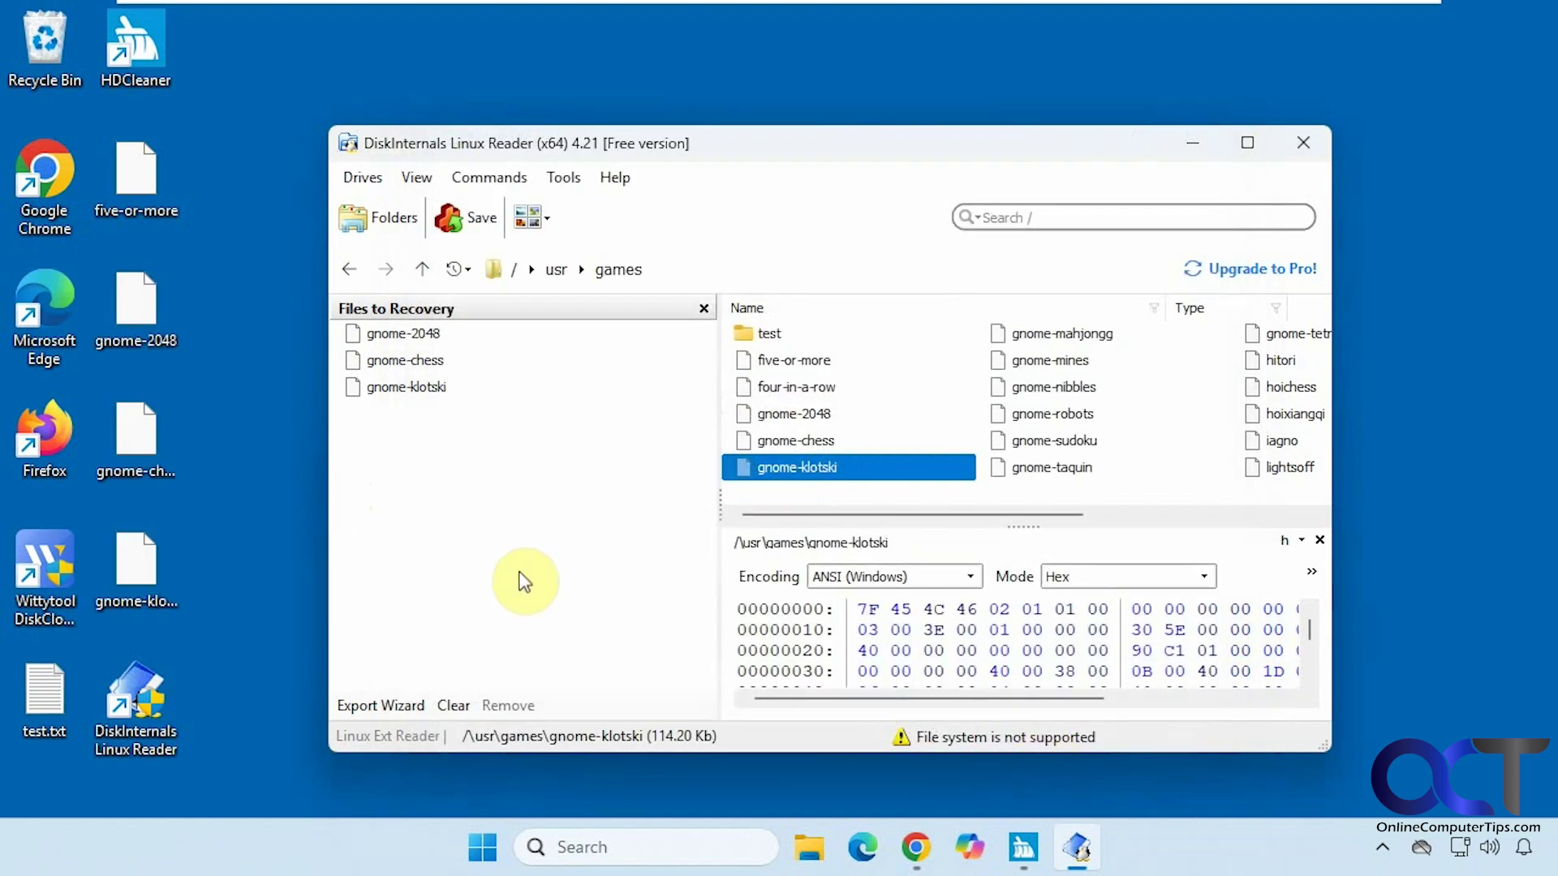
Step: Clear and close the recovery list, then cancel saving a storage report
left_click(455, 705)
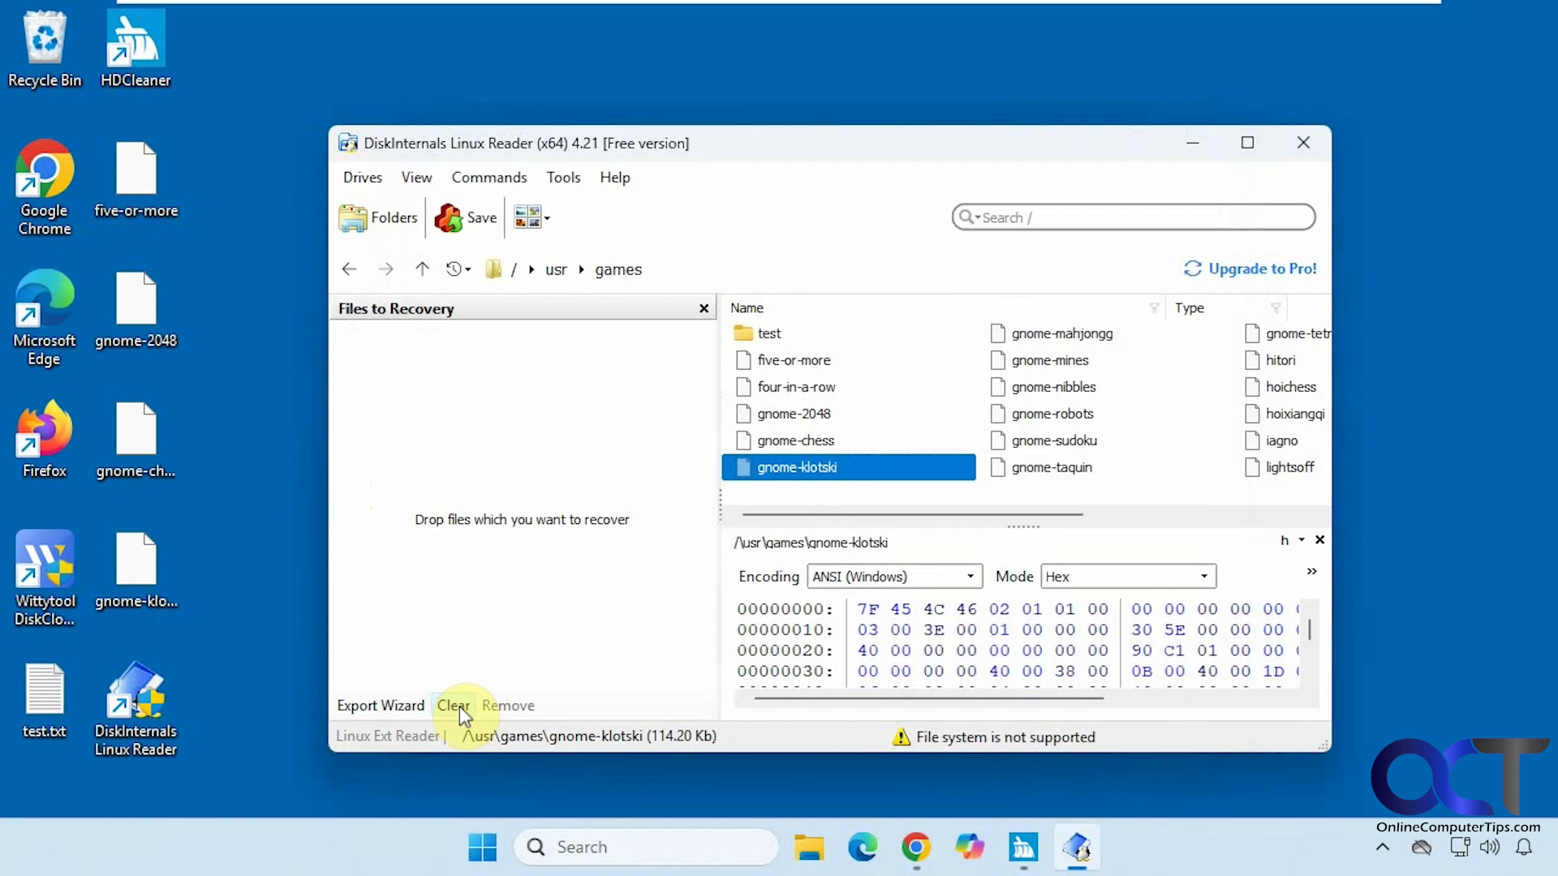
left_click(703, 309)
left_click(487, 182)
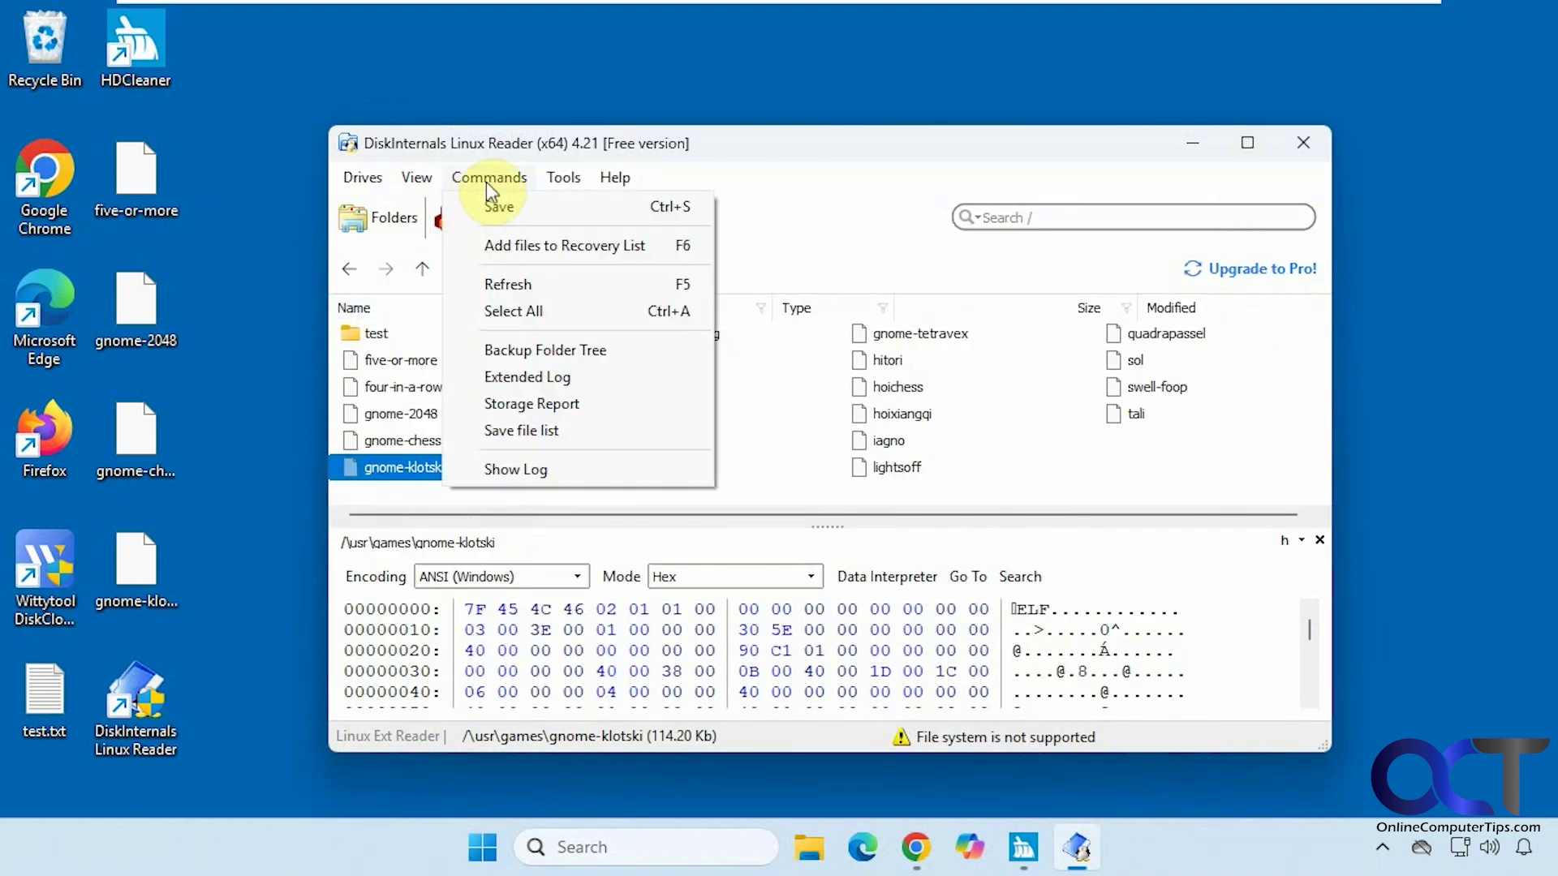
left_click(538, 401)
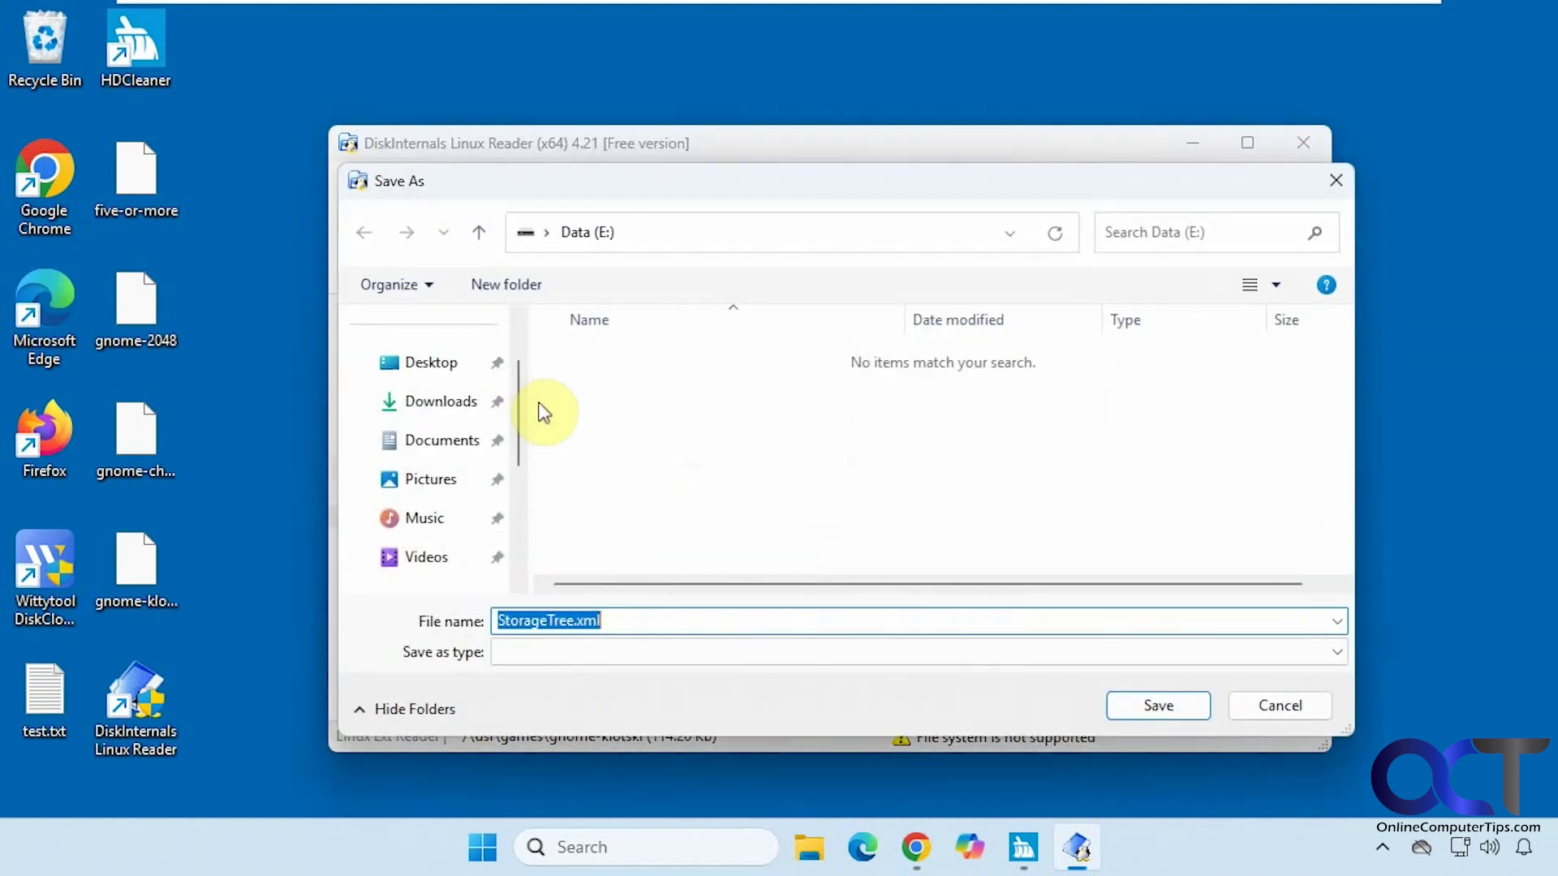
left_click(1243, 704)
Step: Cancel saving FileList.csv and briefly check the recovery tools list
left_click(490, 180)
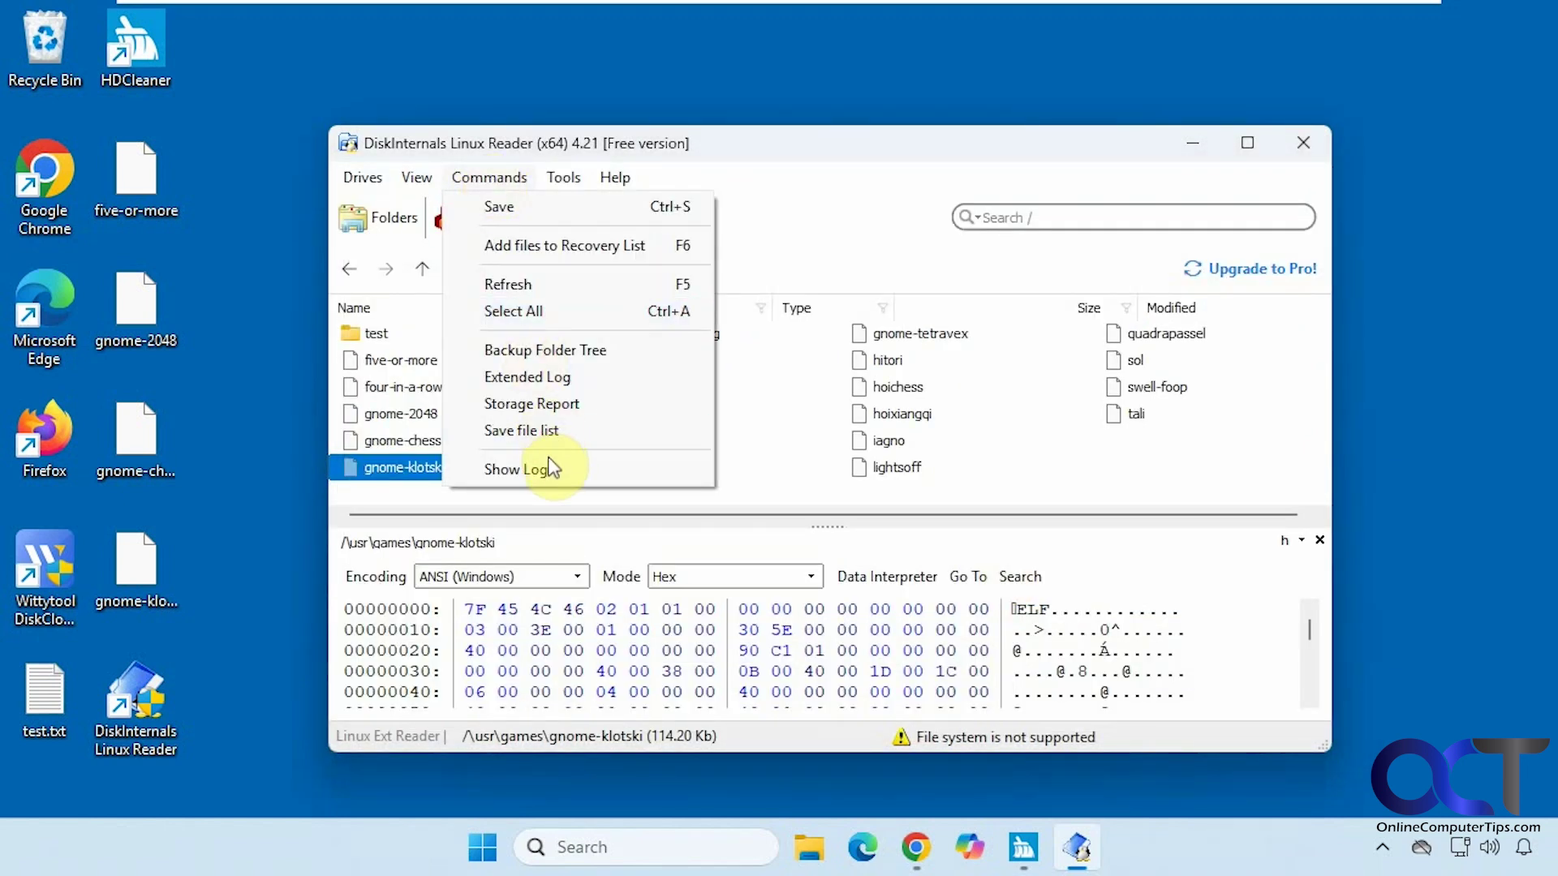
left_click(560, 431)
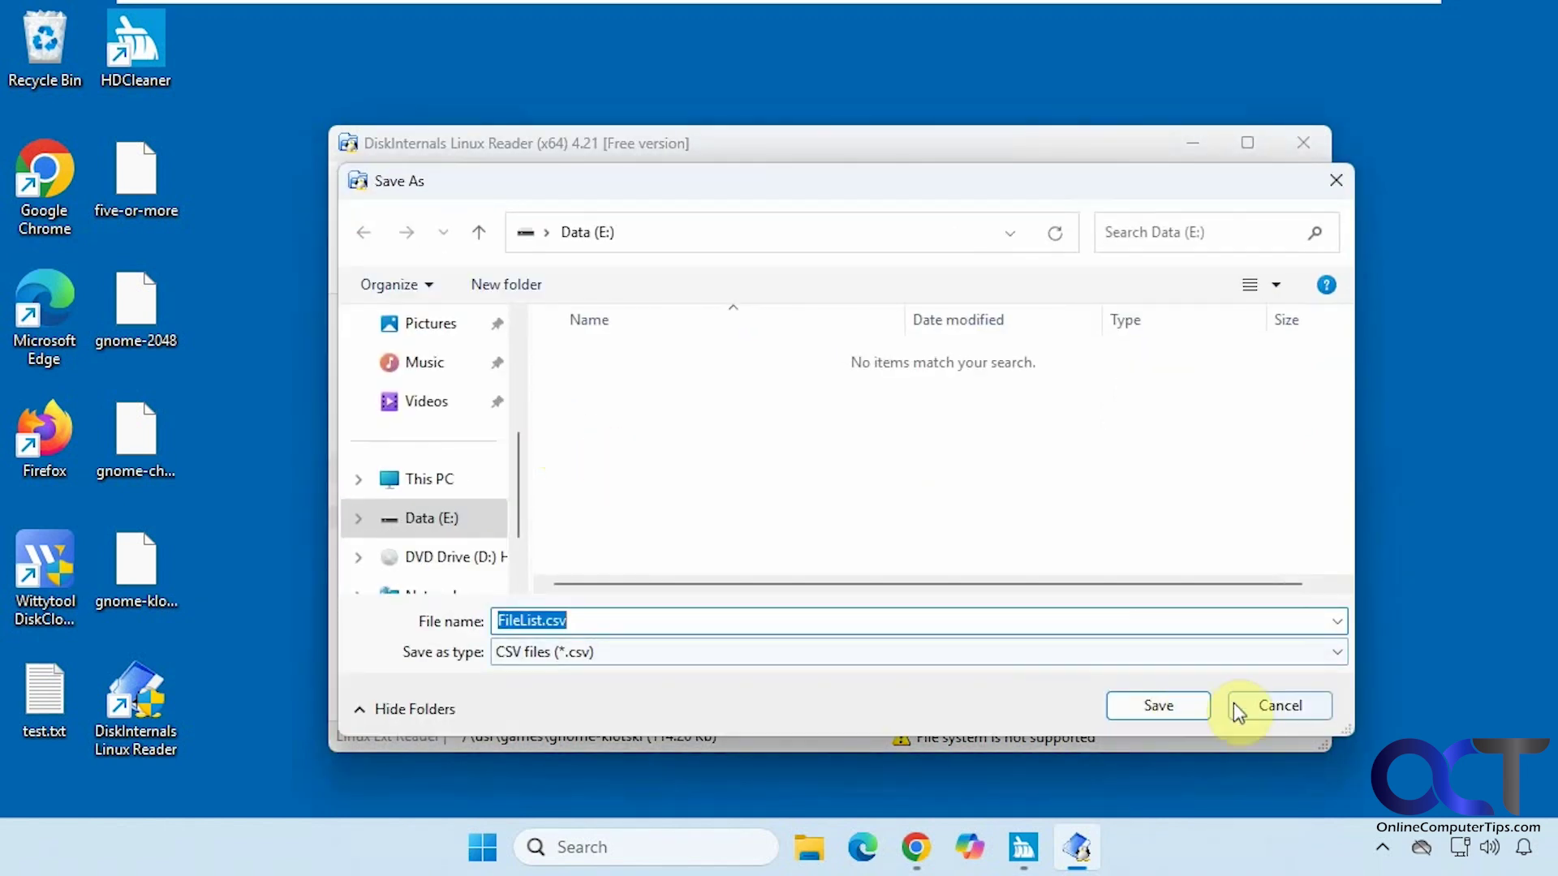
left_click(1234, 703)
left_click(566, 177)
left_click(572, 179)
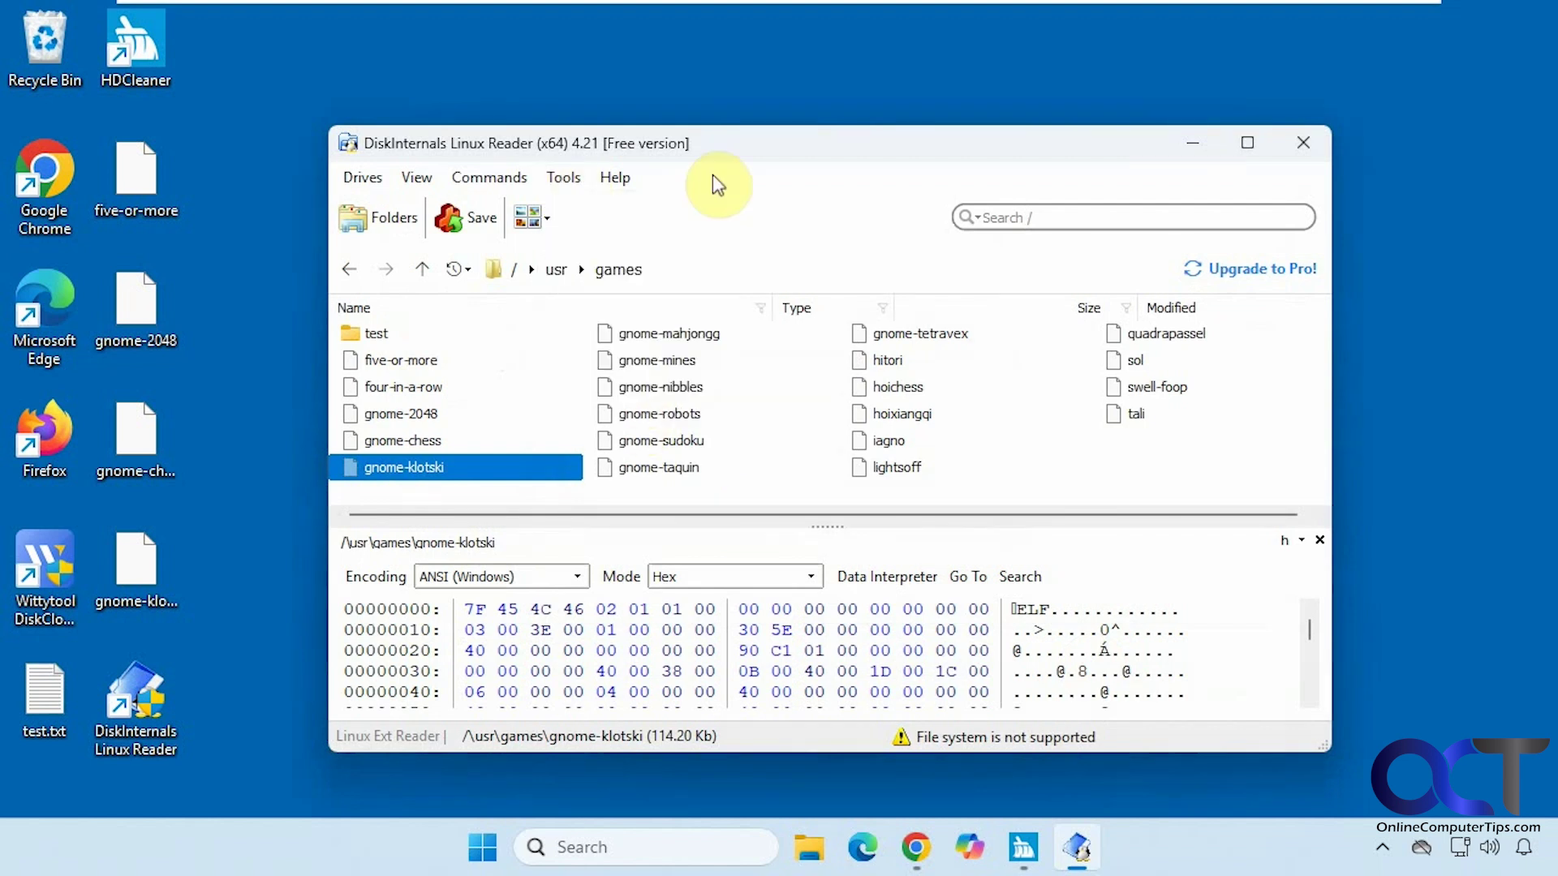
left_click(567, 177)
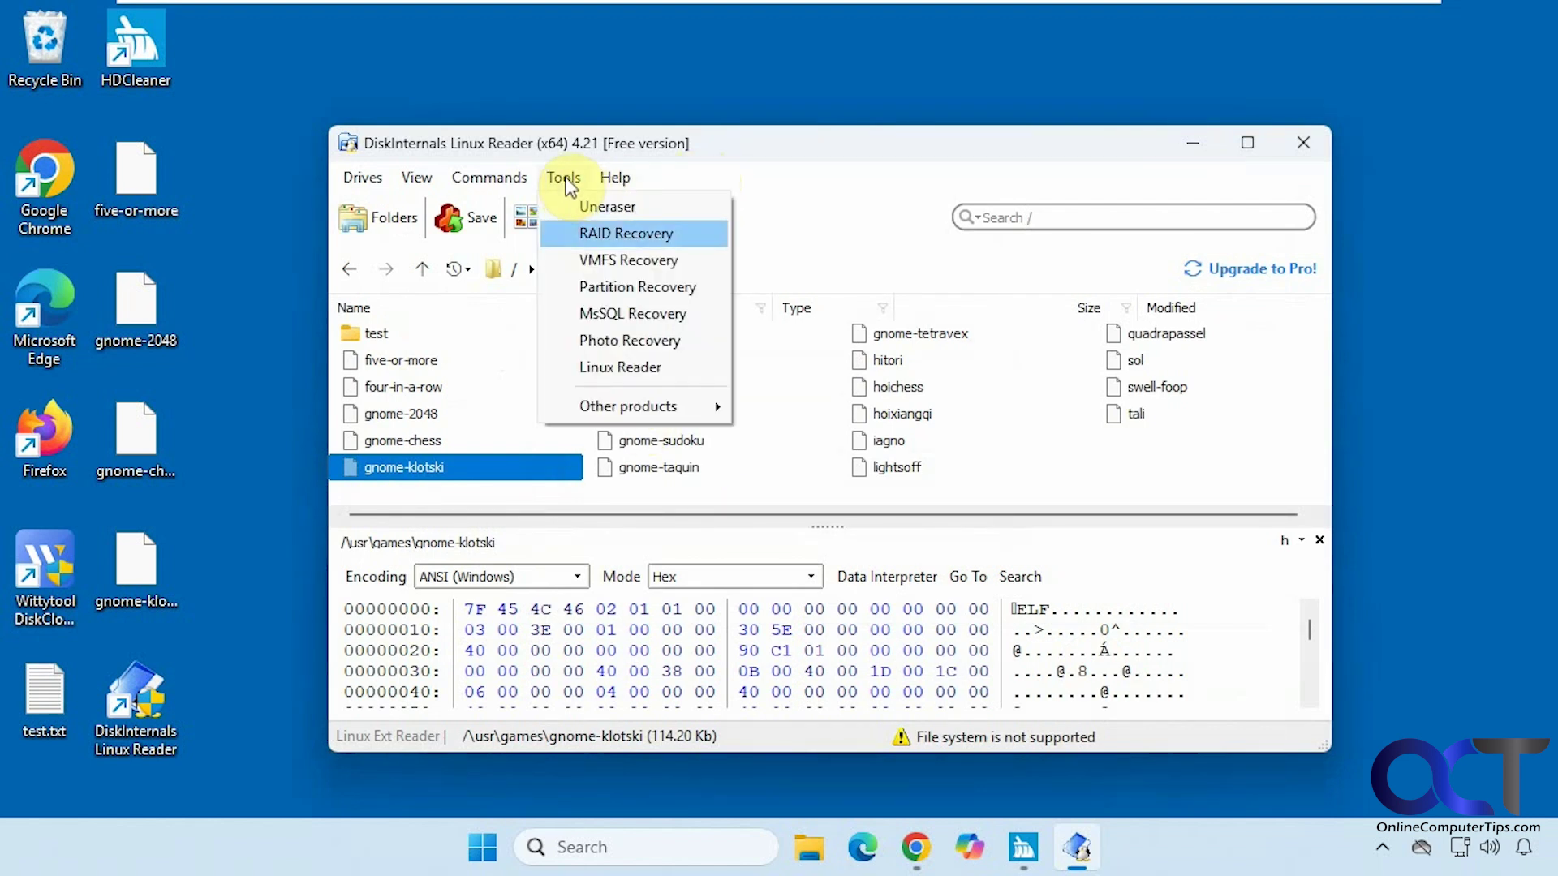
left_click(602, 235)
left_click(943, 467)
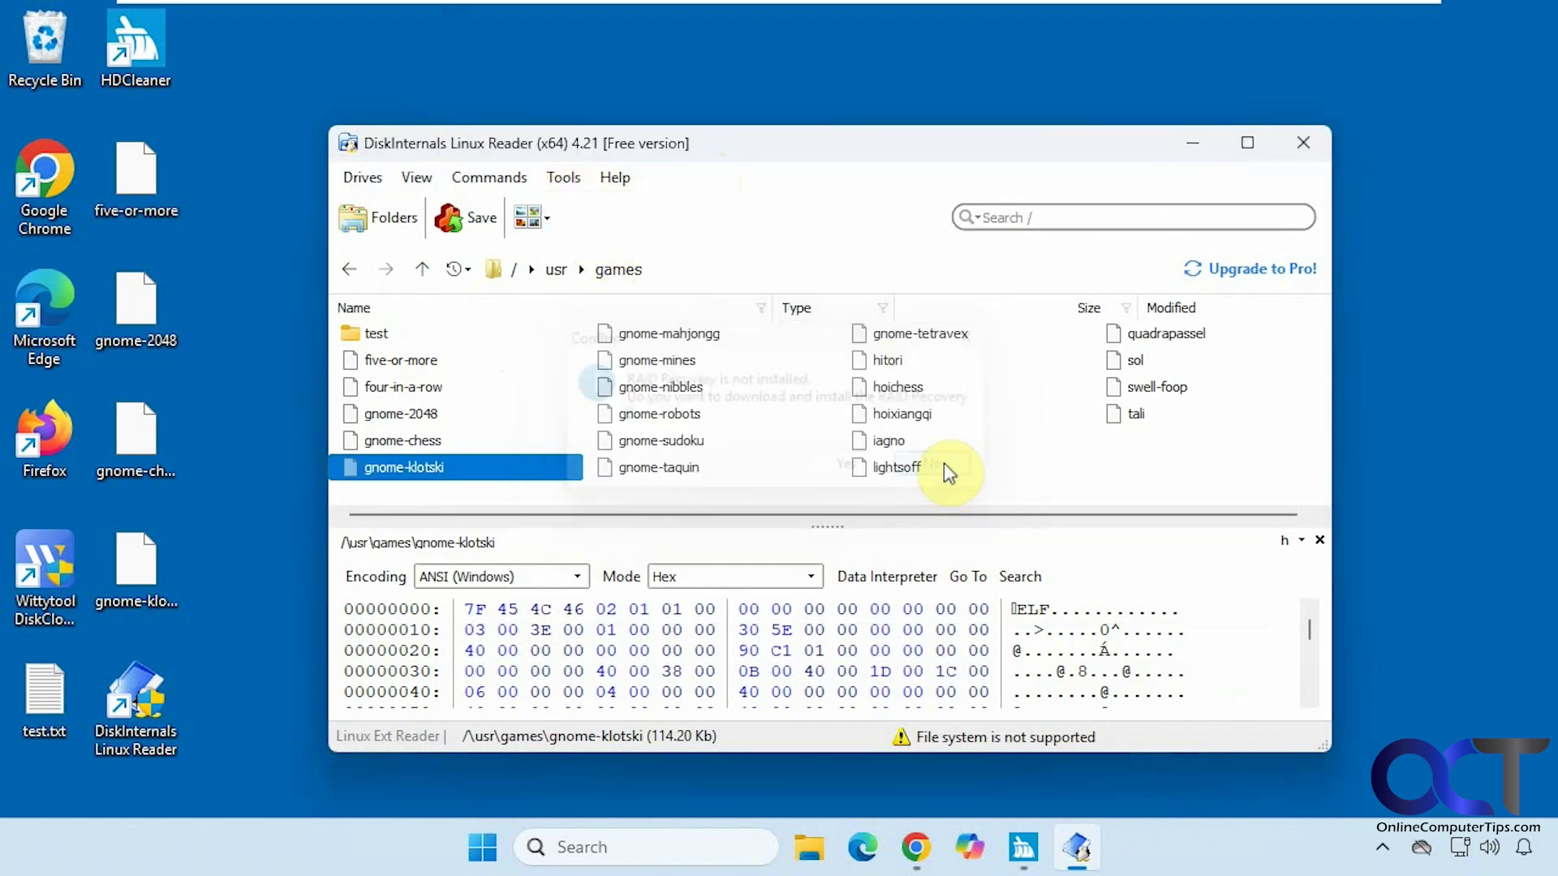
left_click(416, 180)
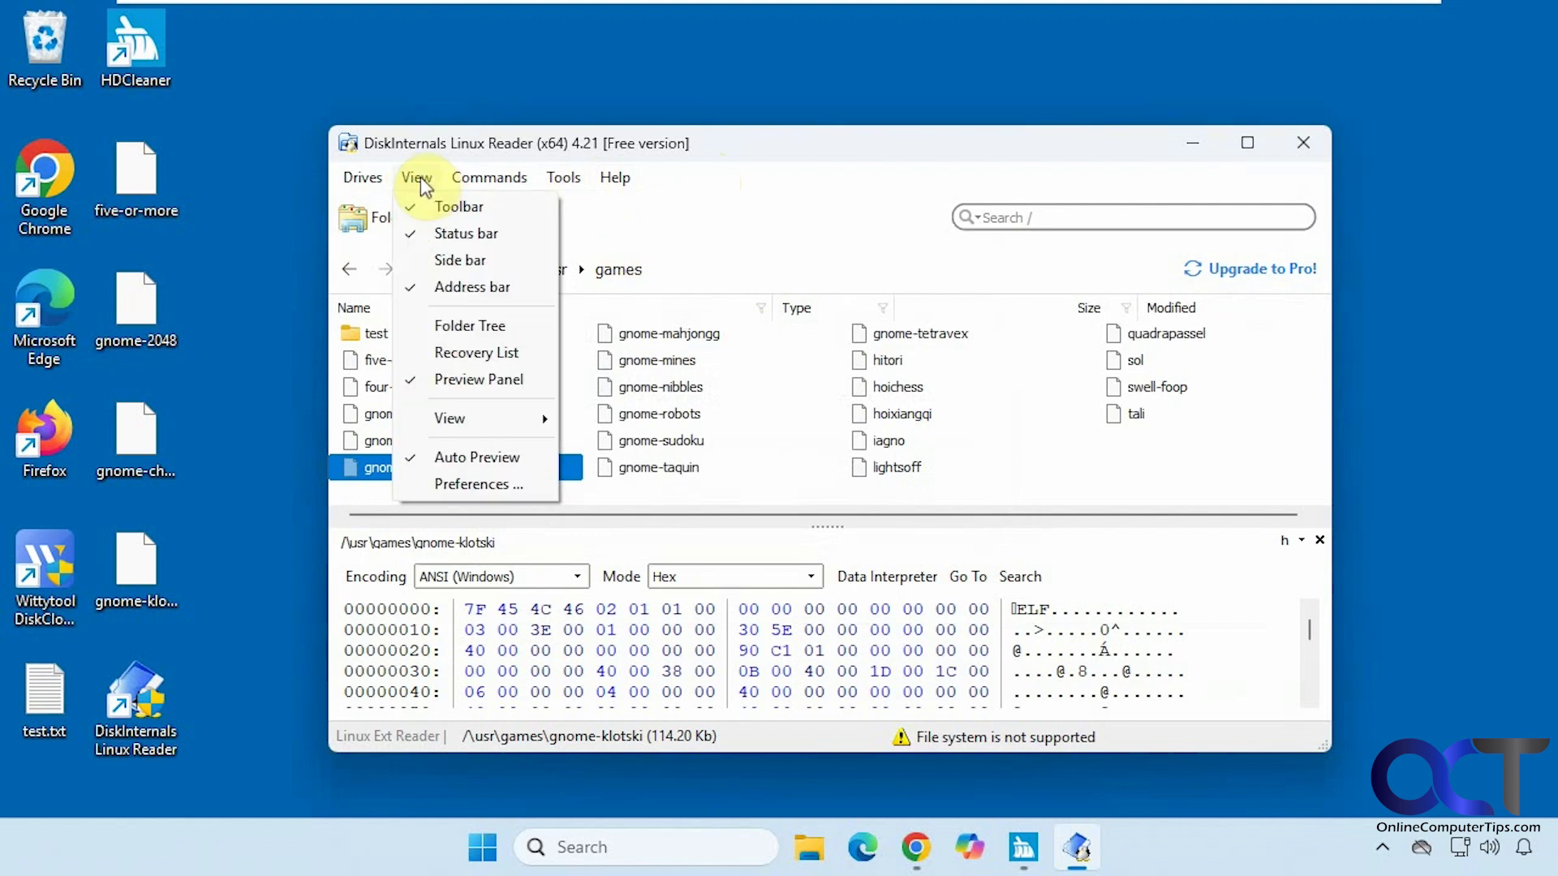
mouse_move(497, 419)
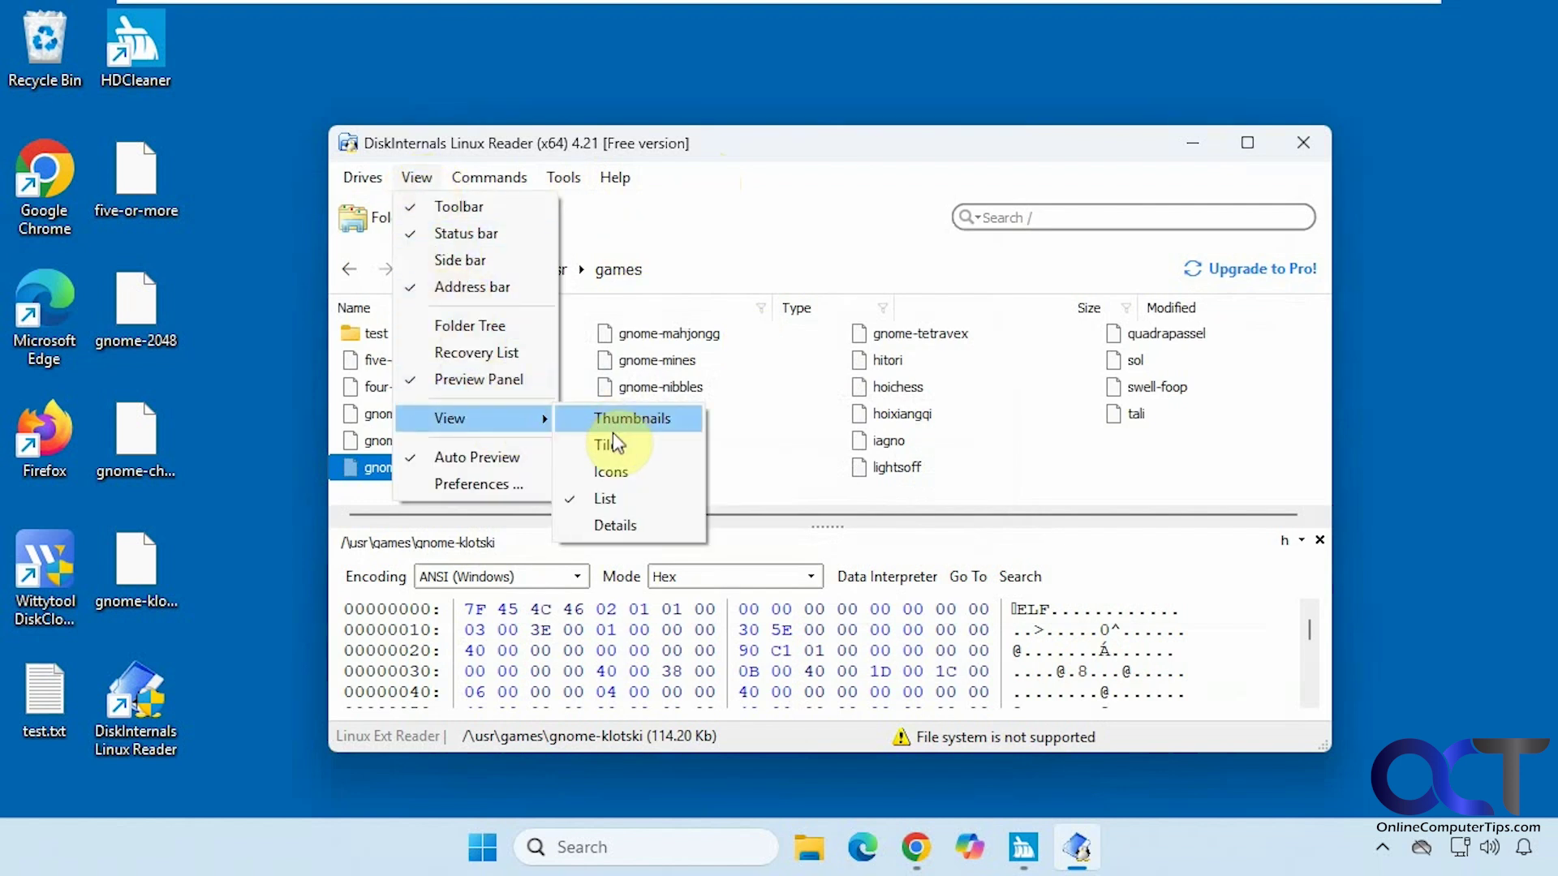
mouse_move(367, 176)
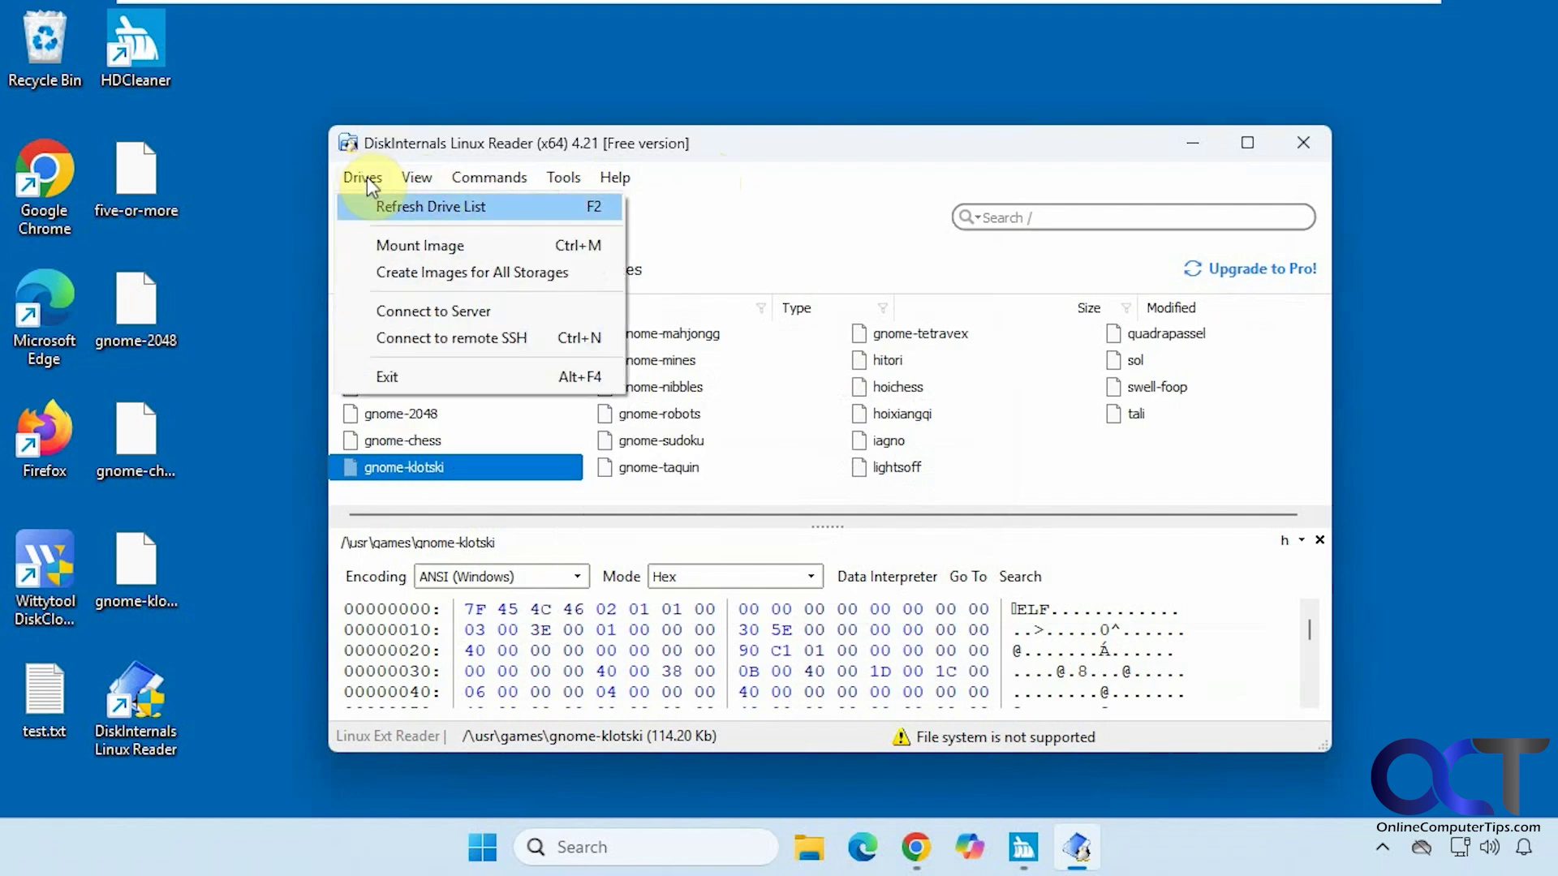
key("Down")
left_click(397, 240)
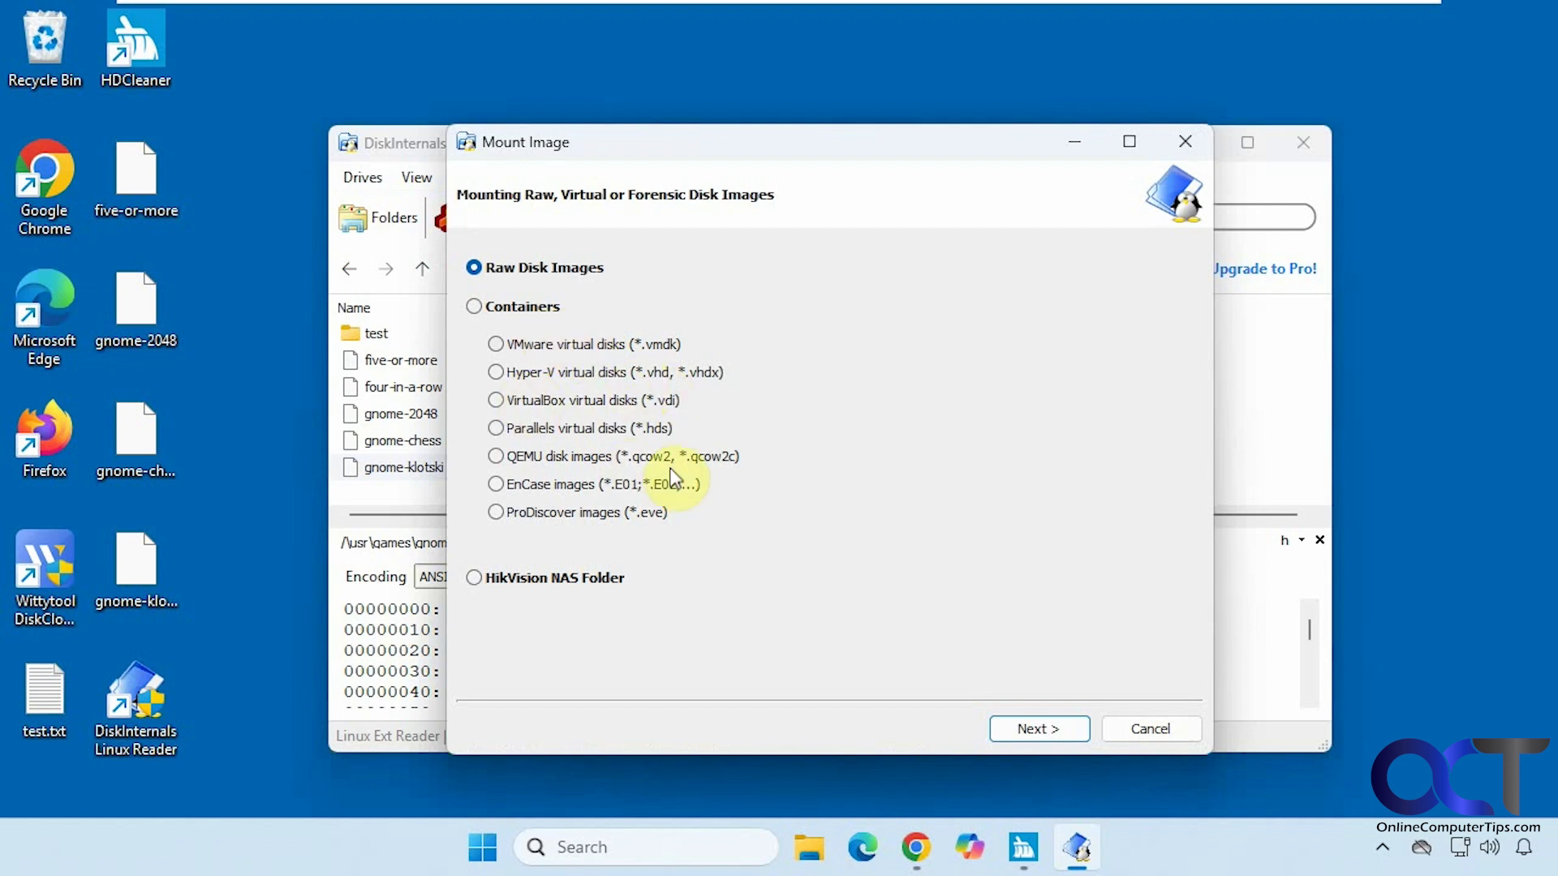
left_click(1040, 729)
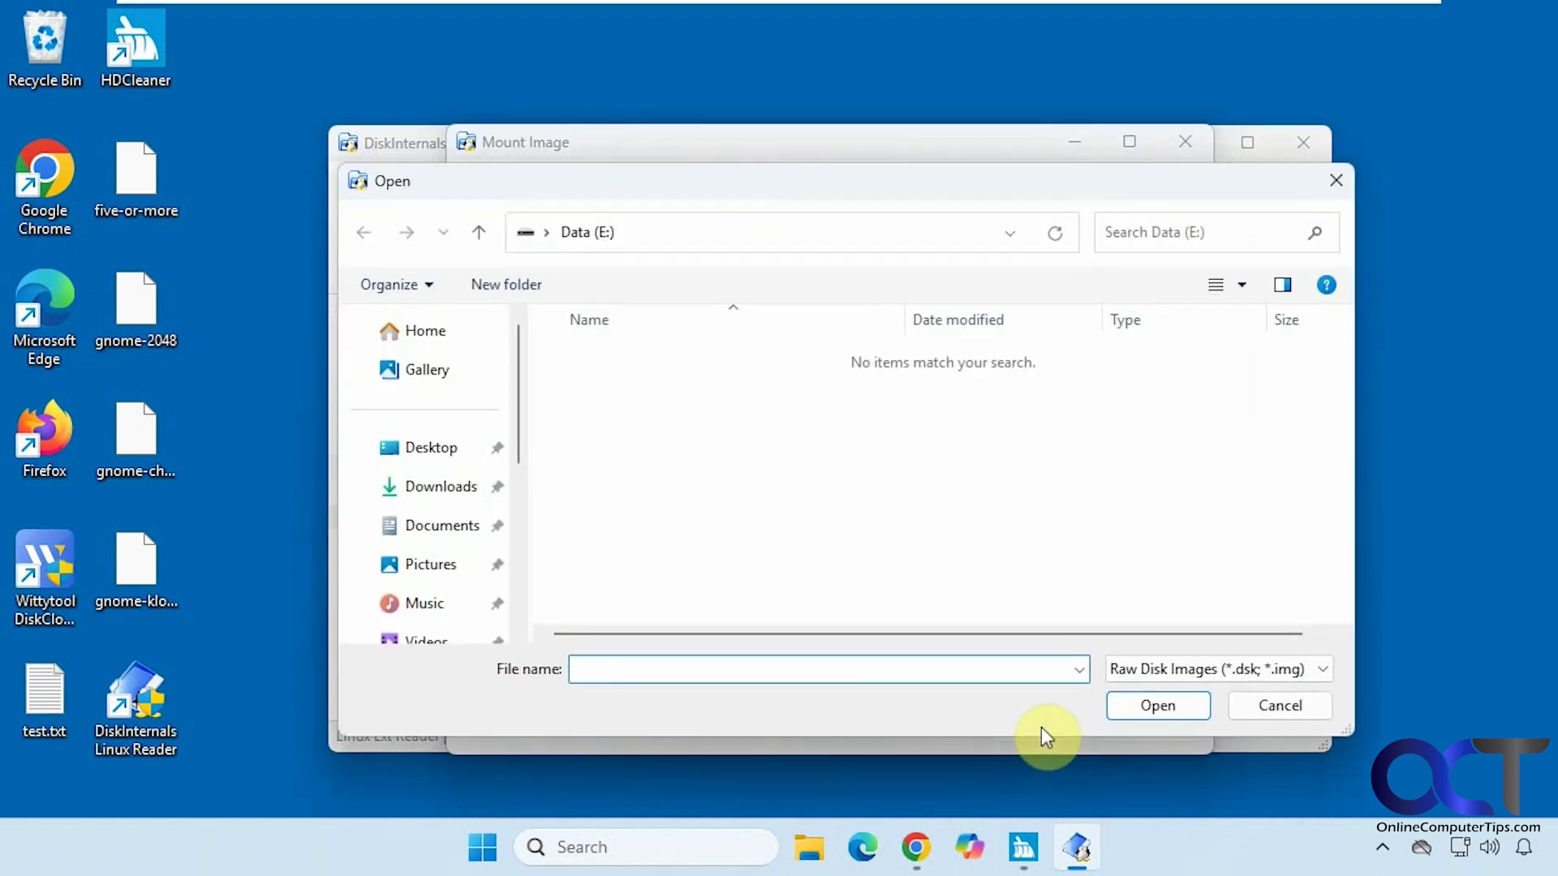
left_click(1271, 691)
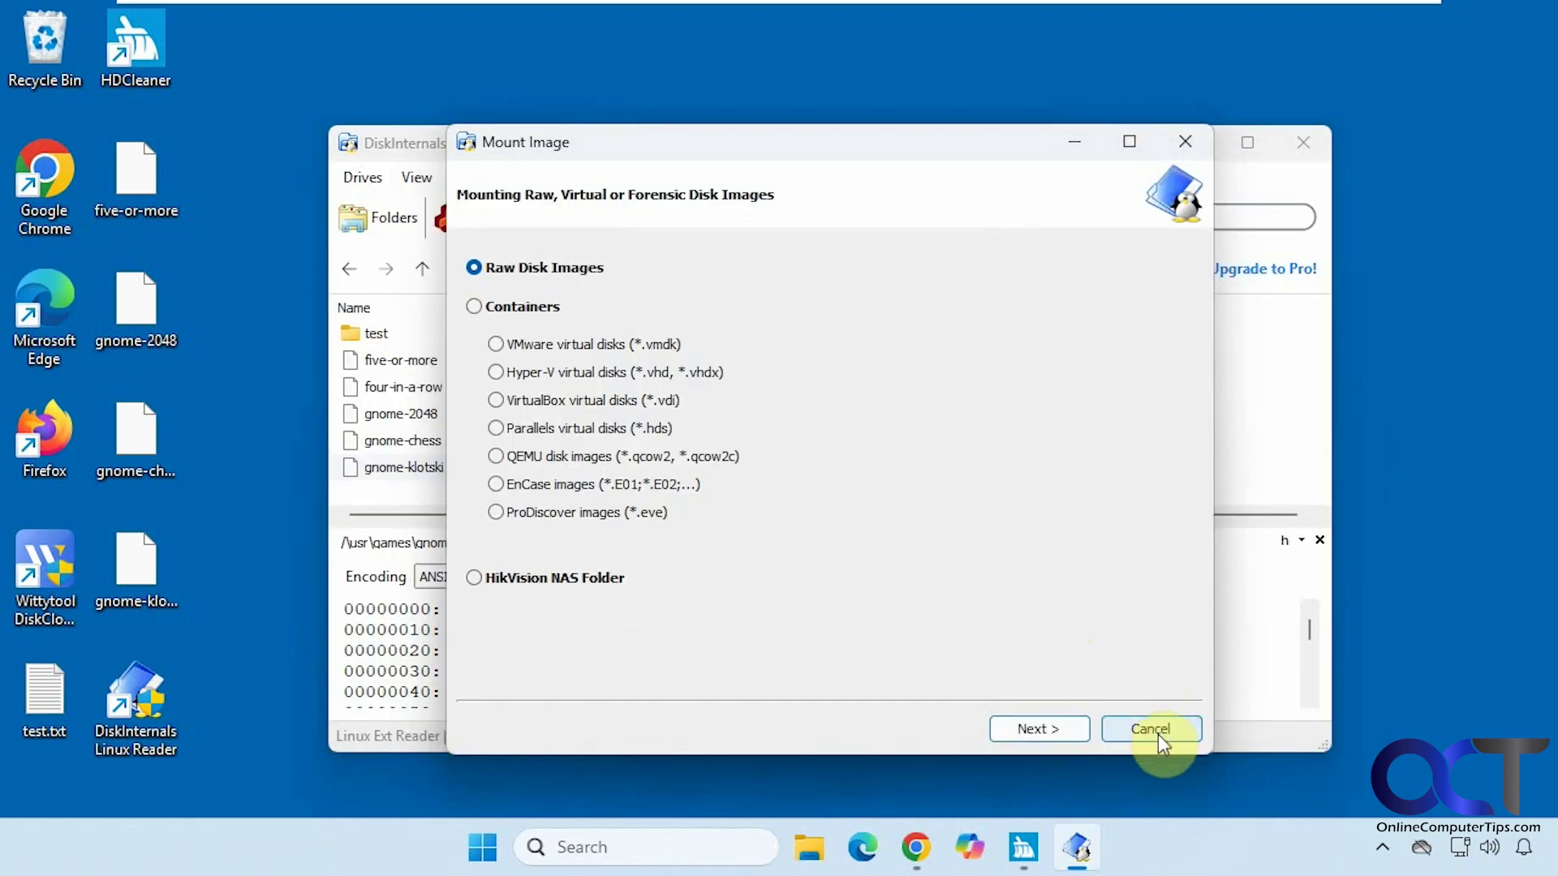
left_click(1156, 728)
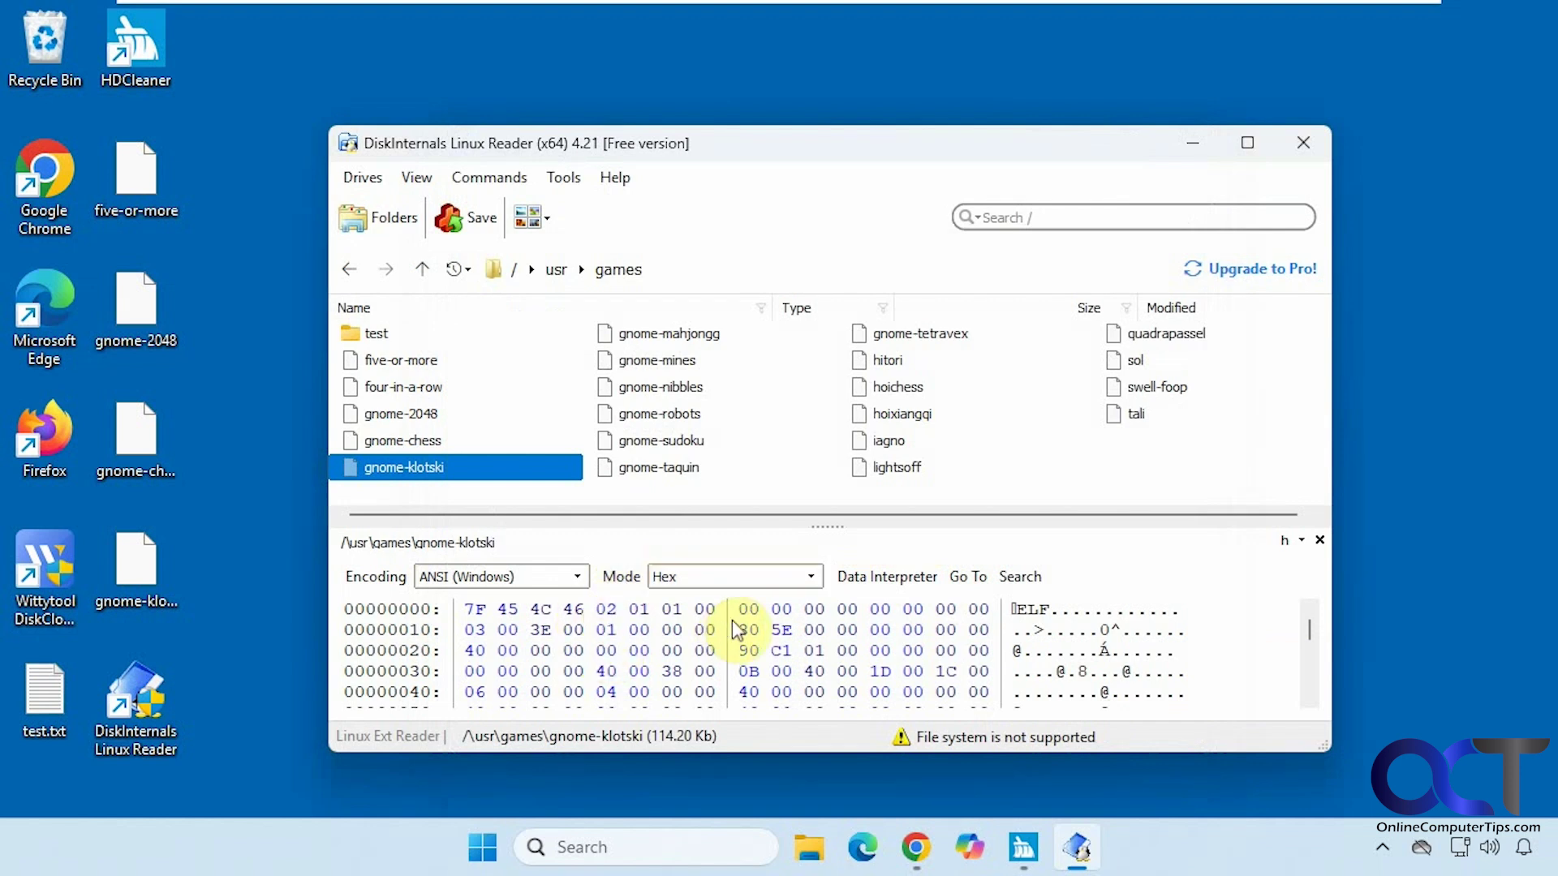
Step: Try the Text, Binary and Unicode preview modes for gnome-klotski, ending on Unicode/Hex
left_click(810, 577)
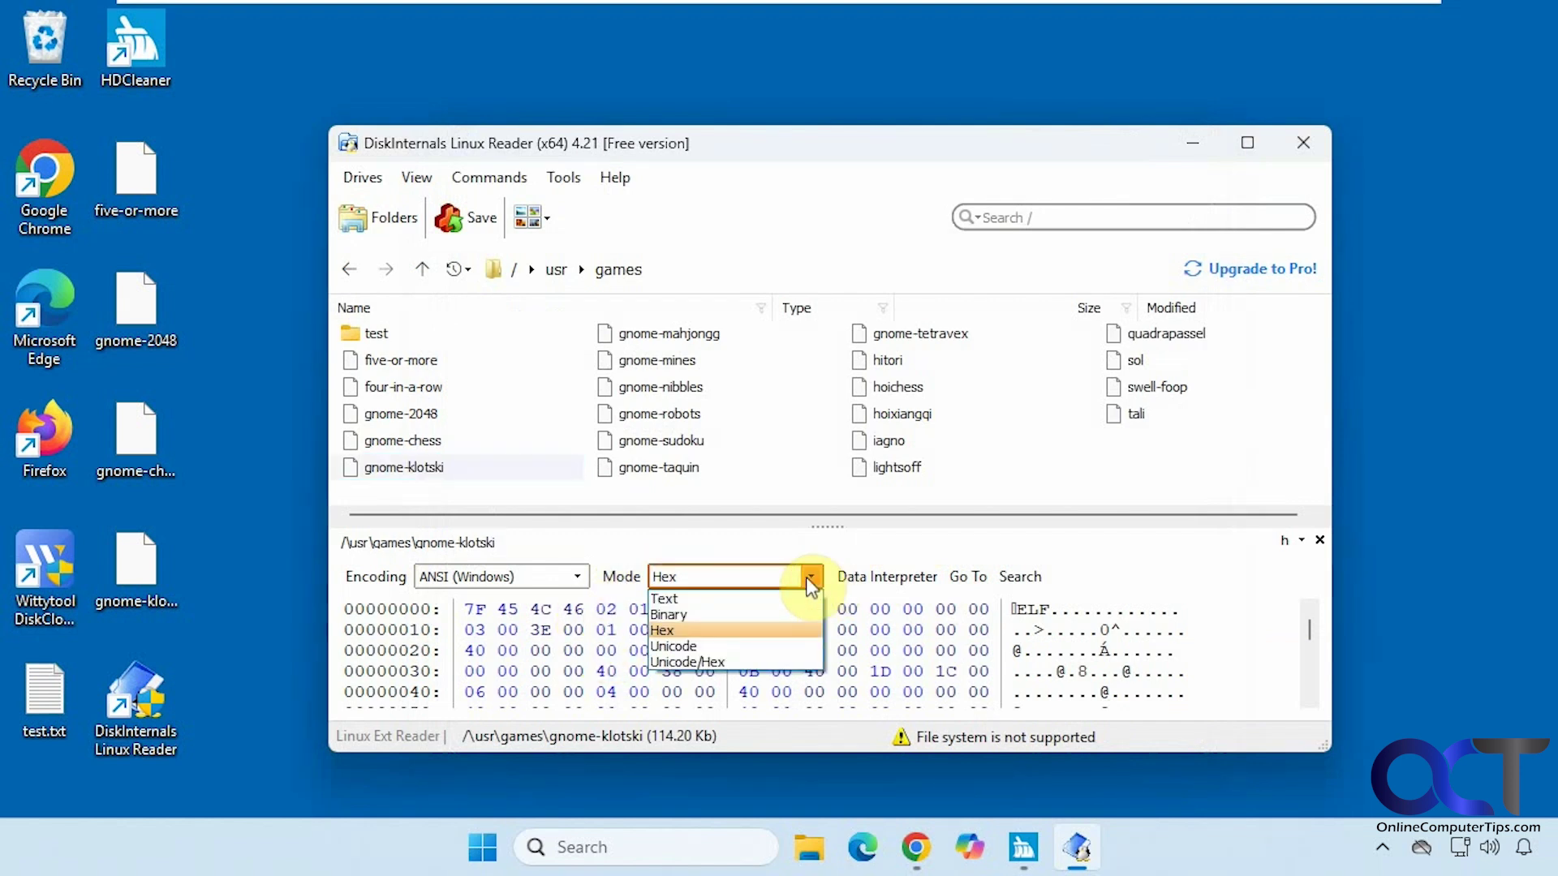
left_click(791, 598)
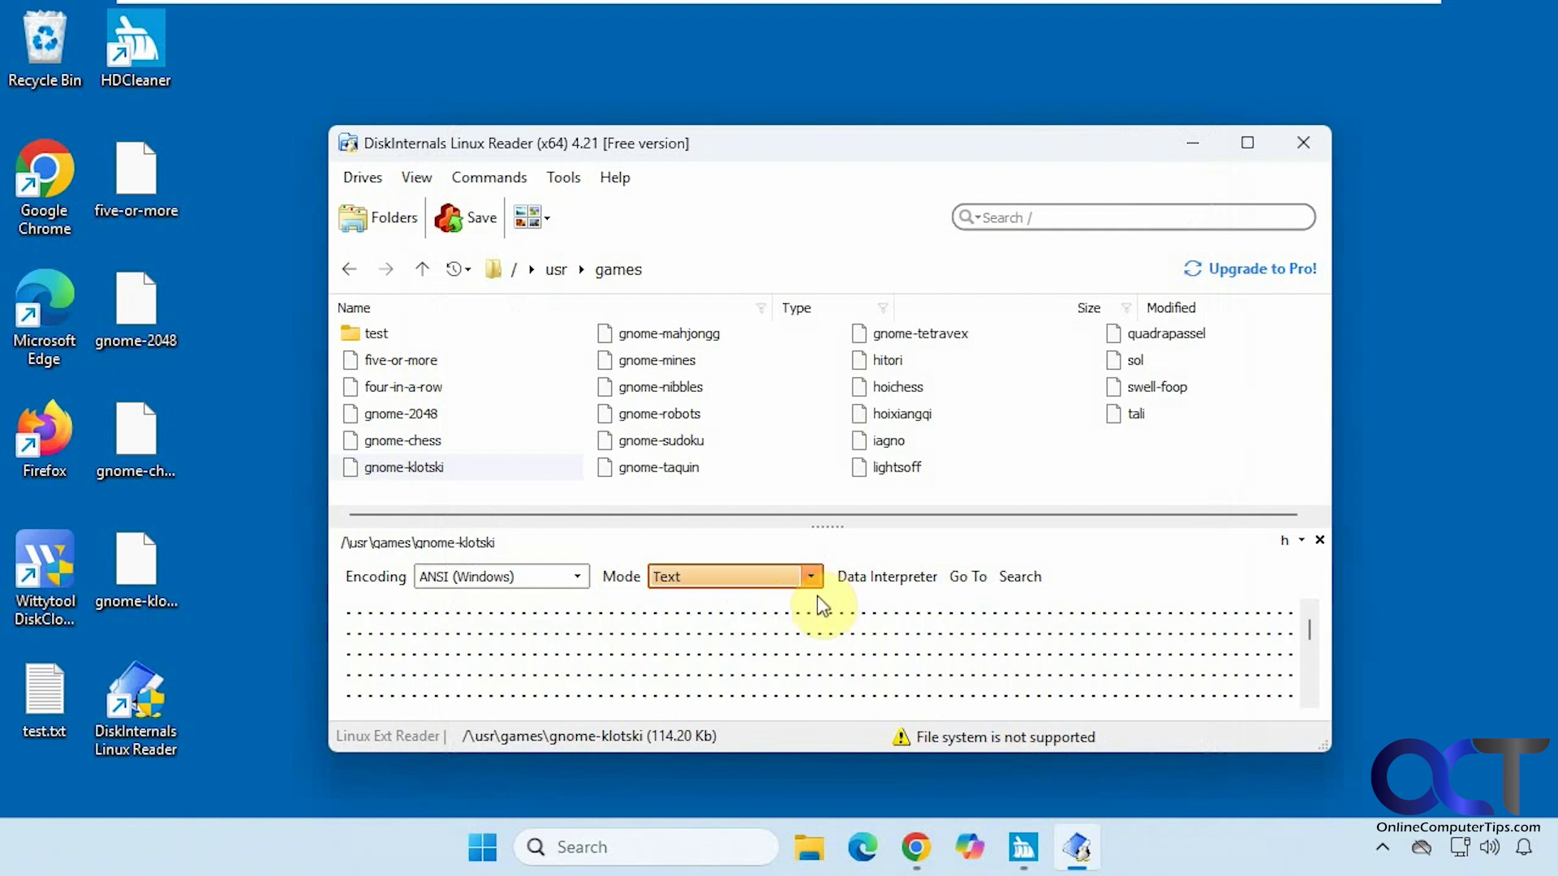
left_click(810, 577)
left_click(794, 613)
left_click(810, 578)
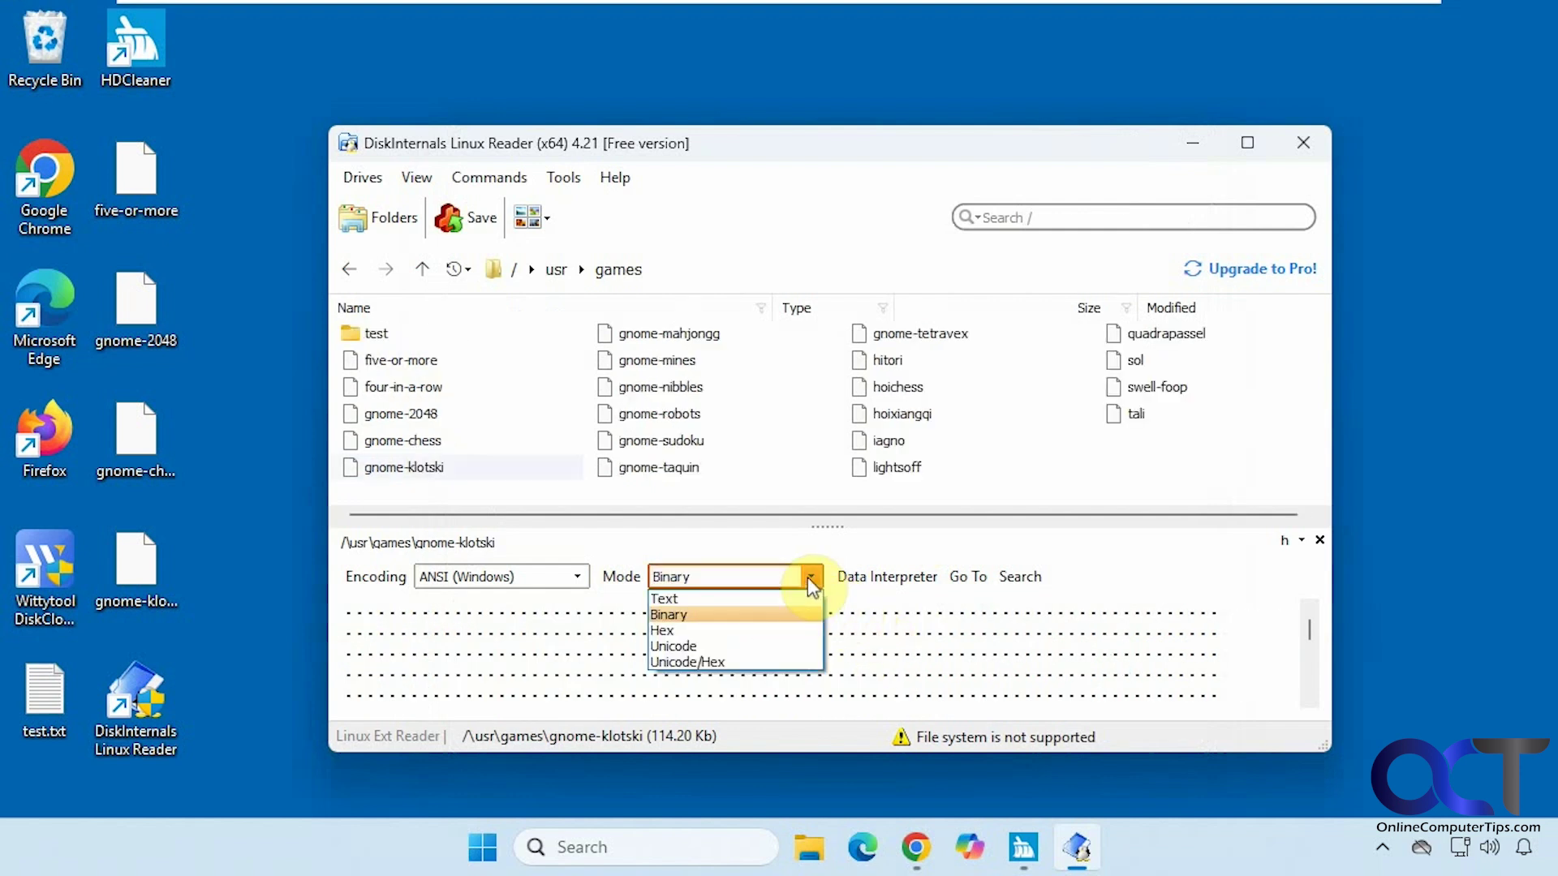
left_click(743, 645)
left_click(813, 581)
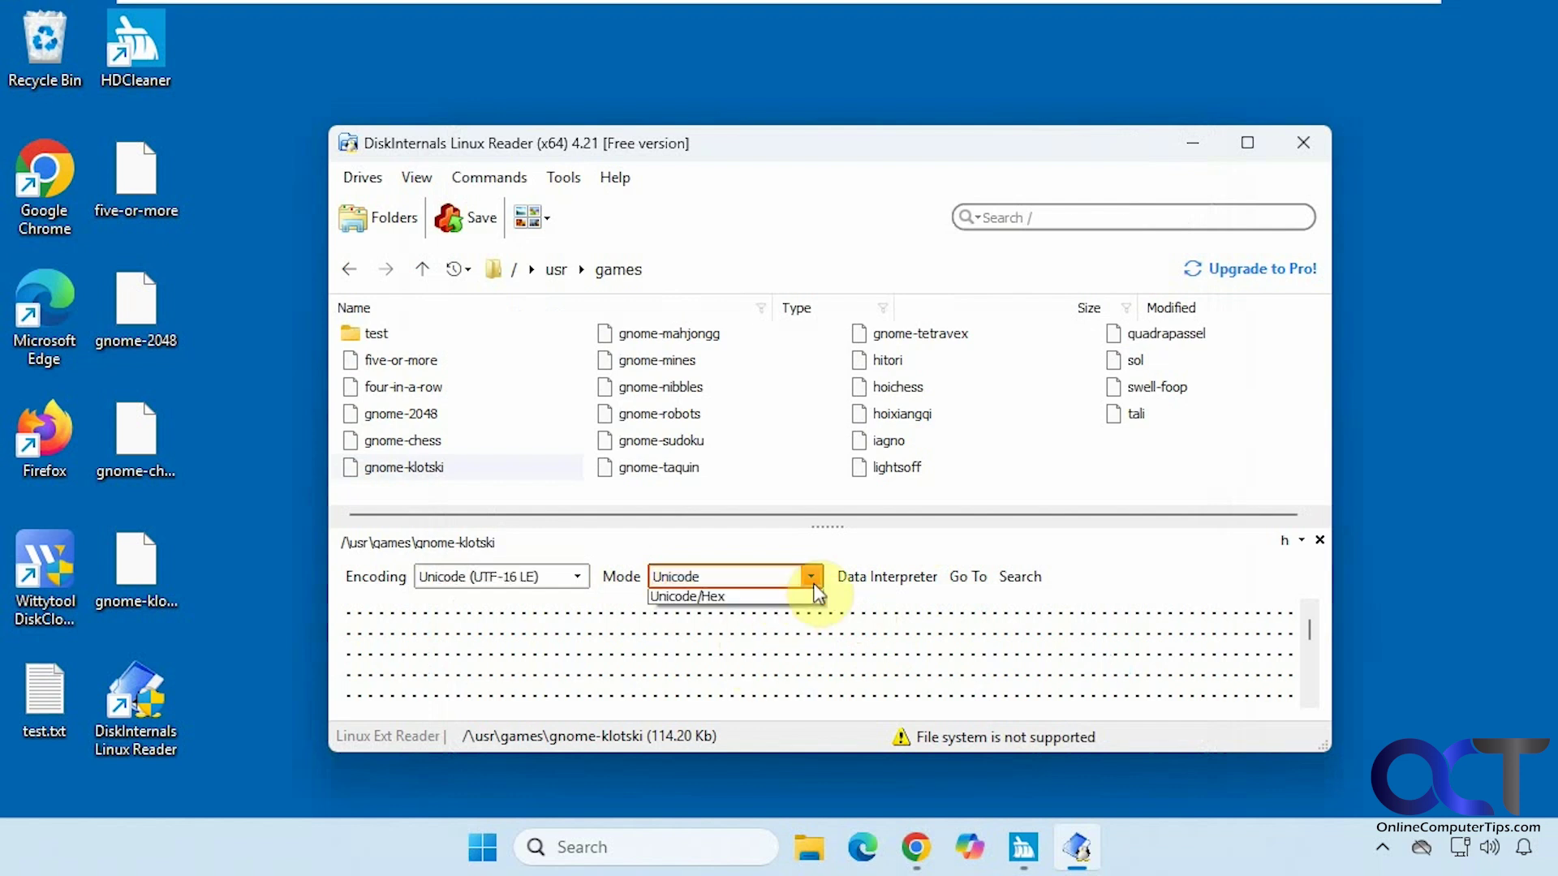
left_click(781, 655)
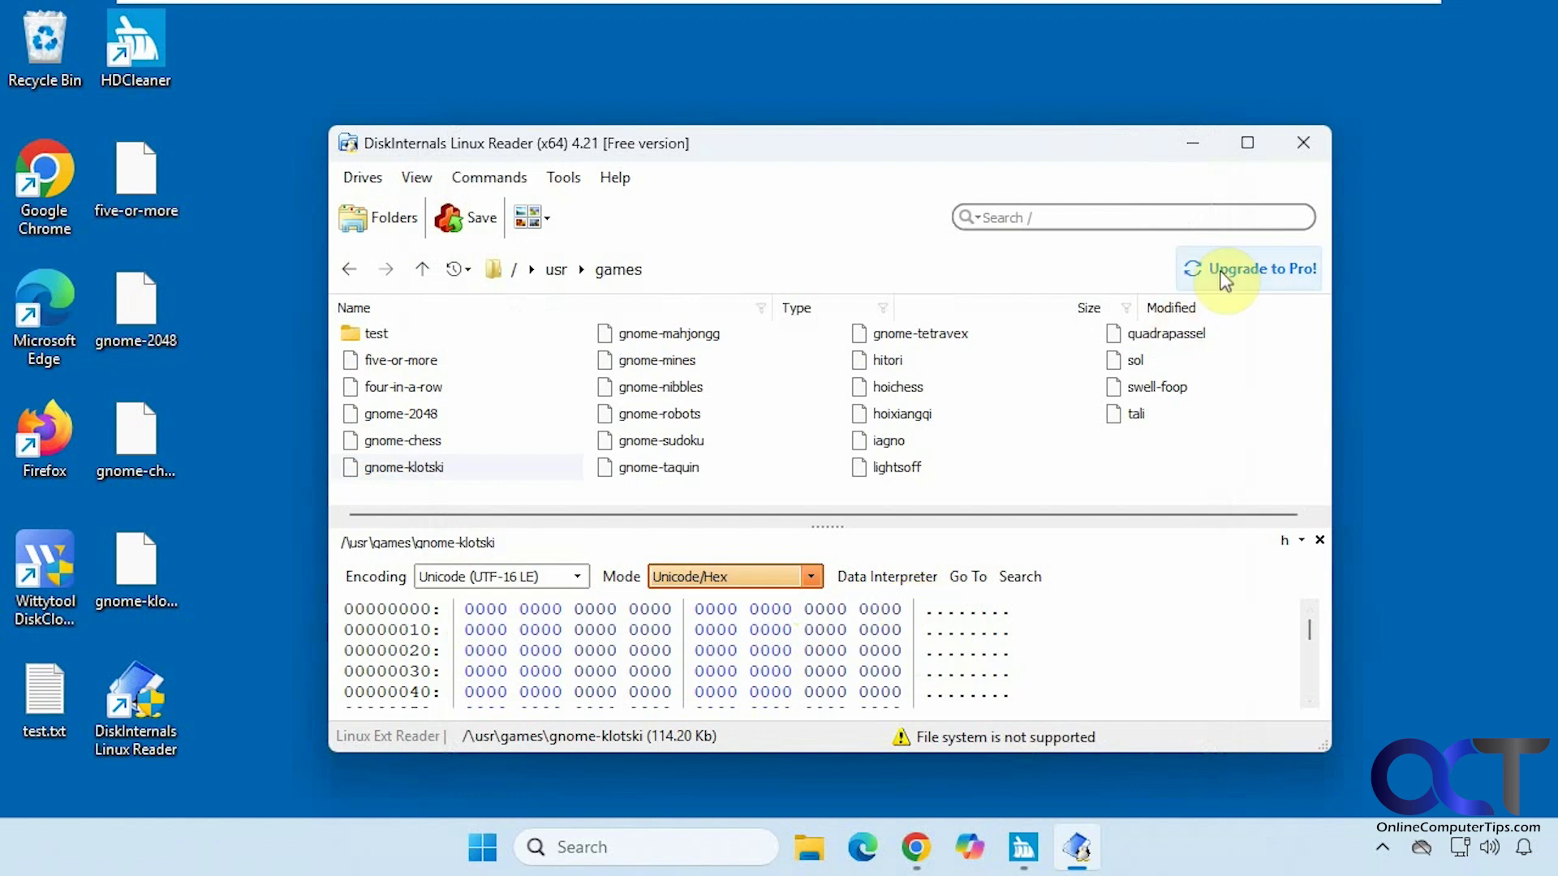
Step: Search the volume for 'games', then refresh the drive list
left_click(1060, 212)
type("games")
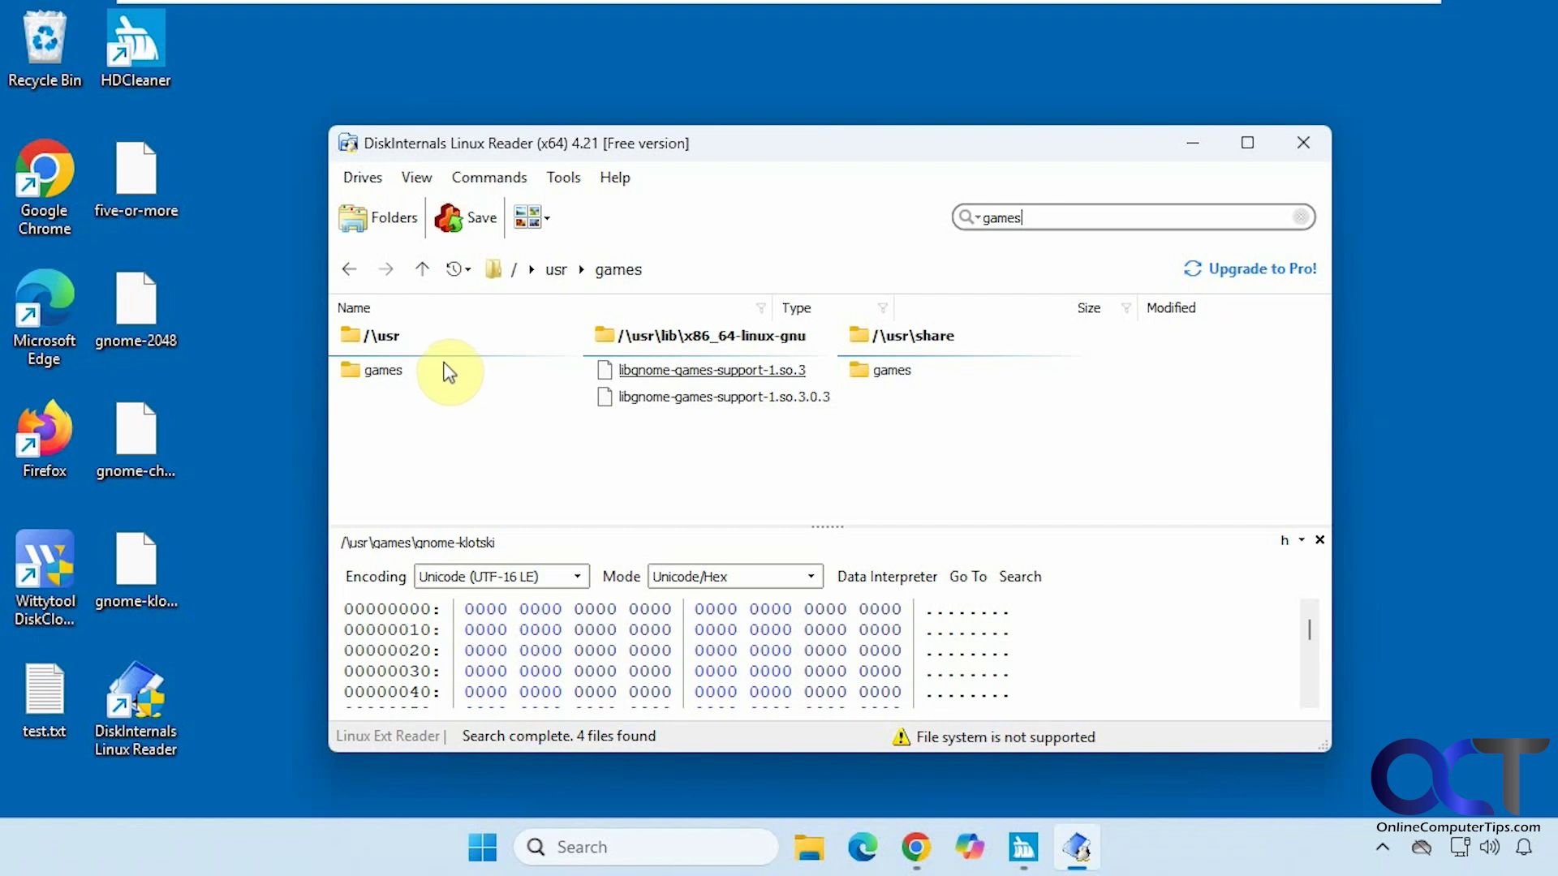
left_click(365, 178)
left_click(384, 203)
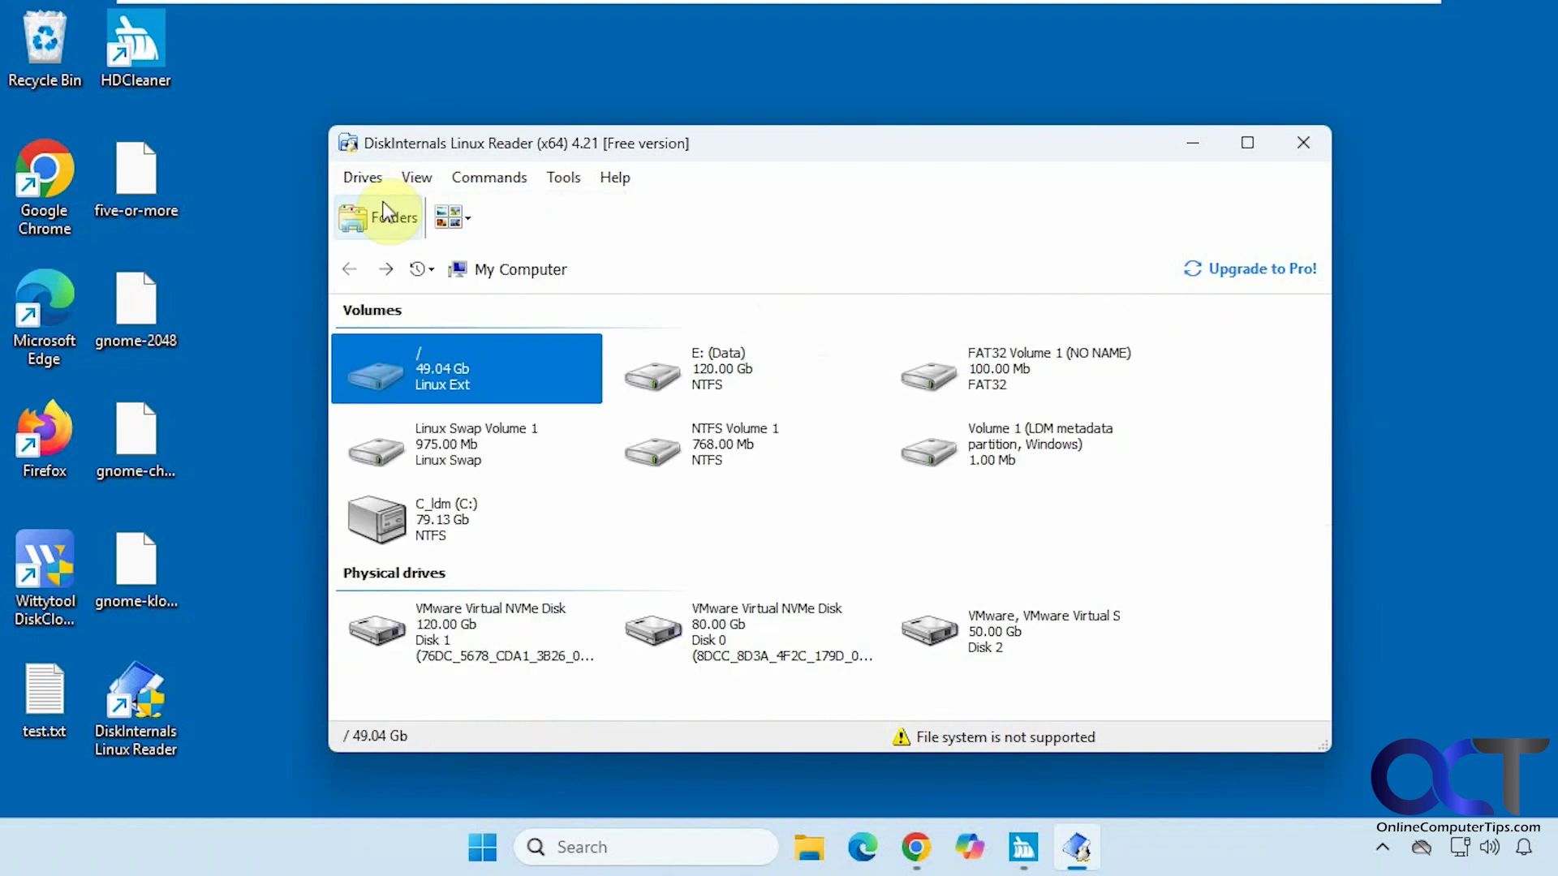
right_click(455, 368)
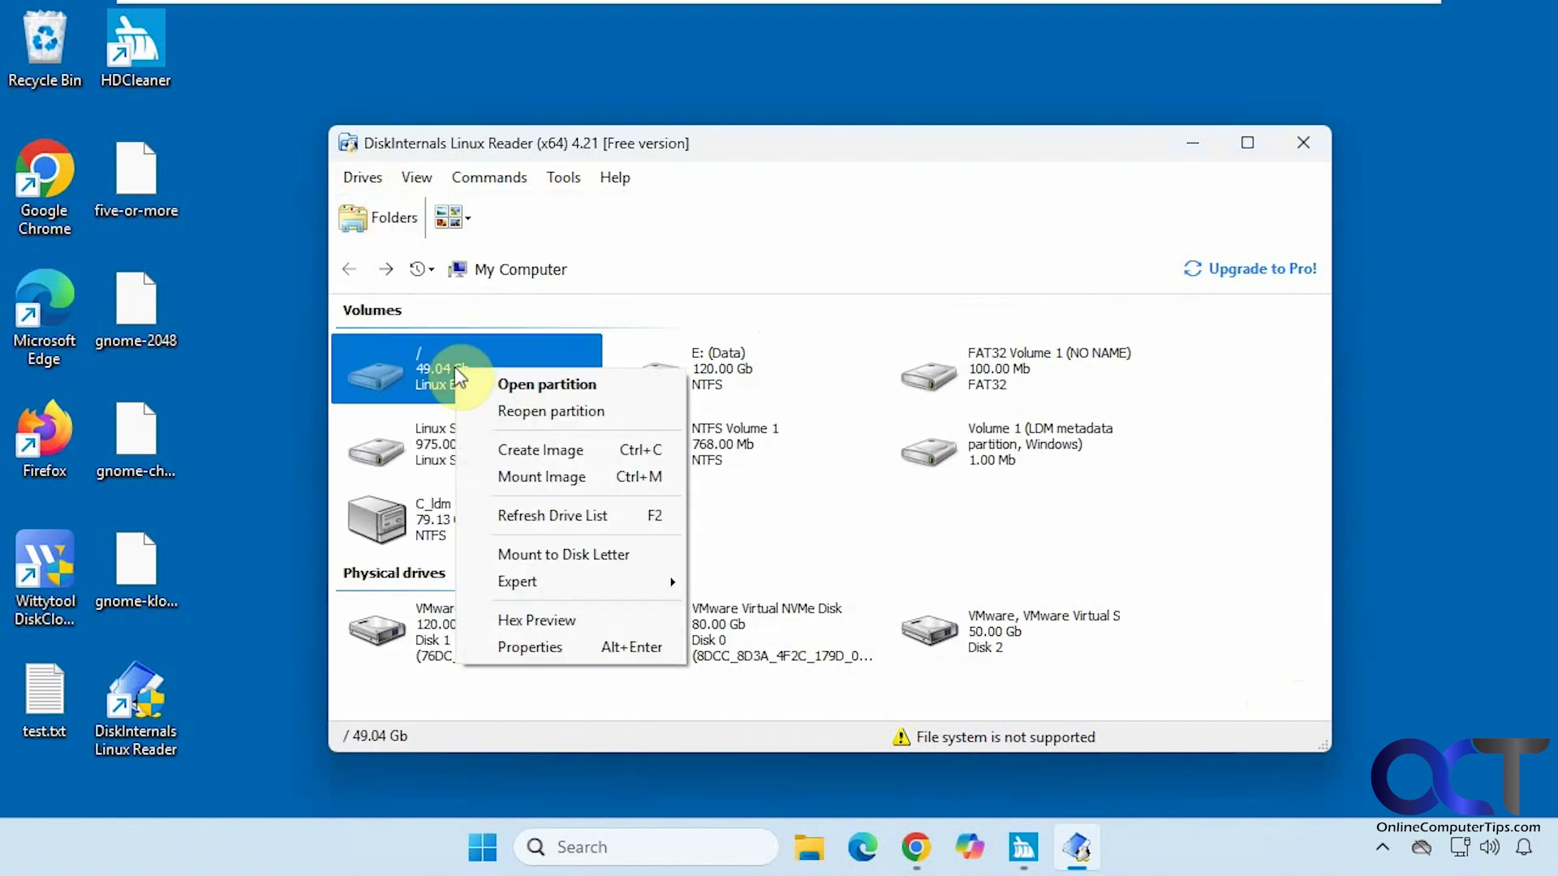
left_click(540, 451)
left_click(987, 317)
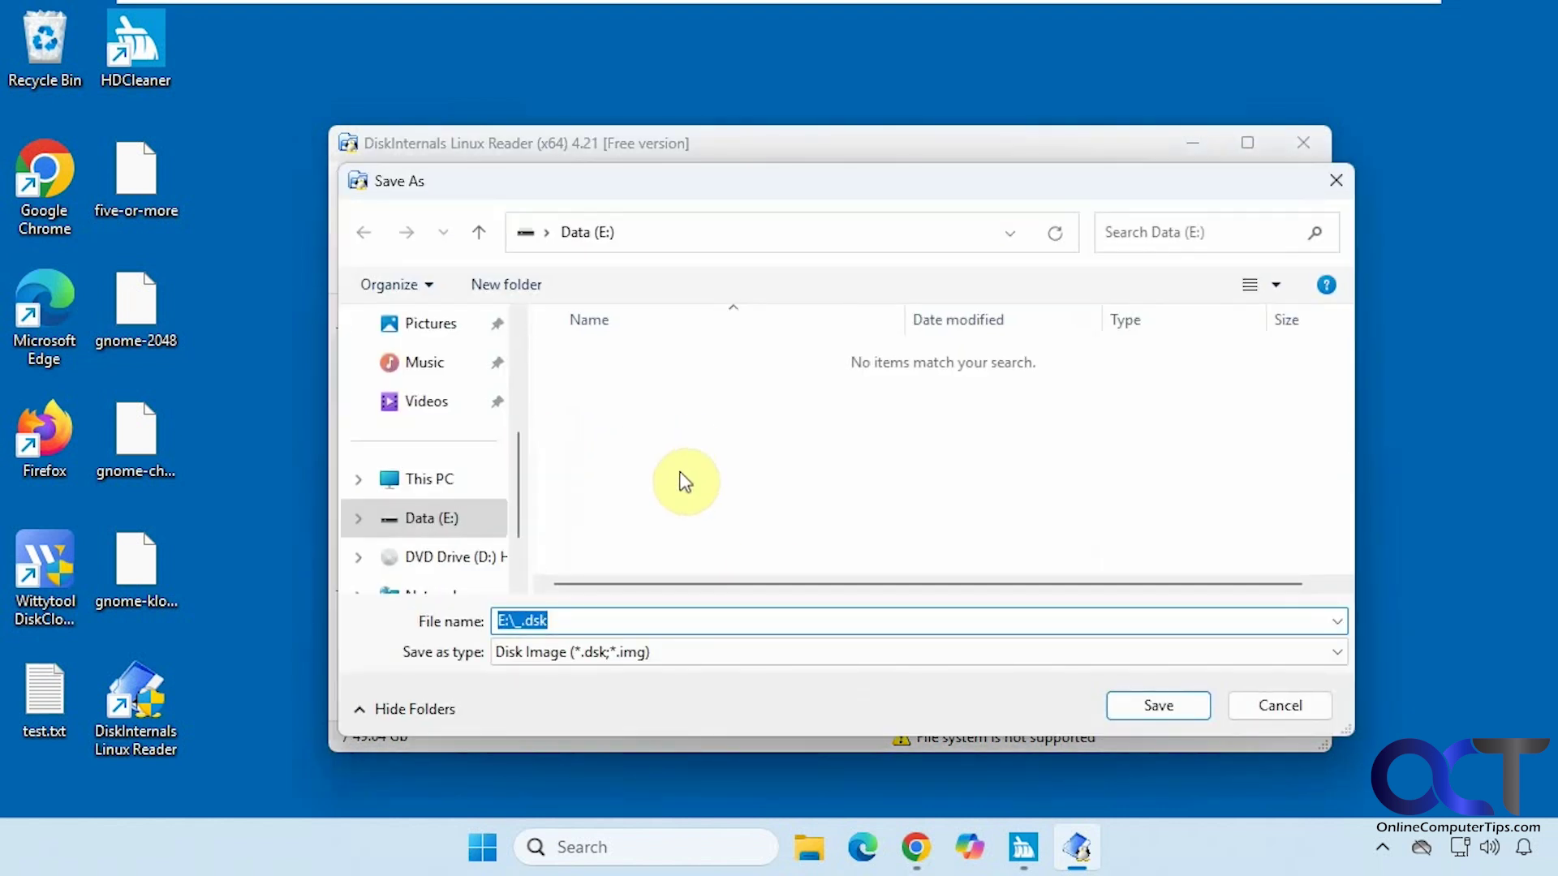
left_click(1273, 705)
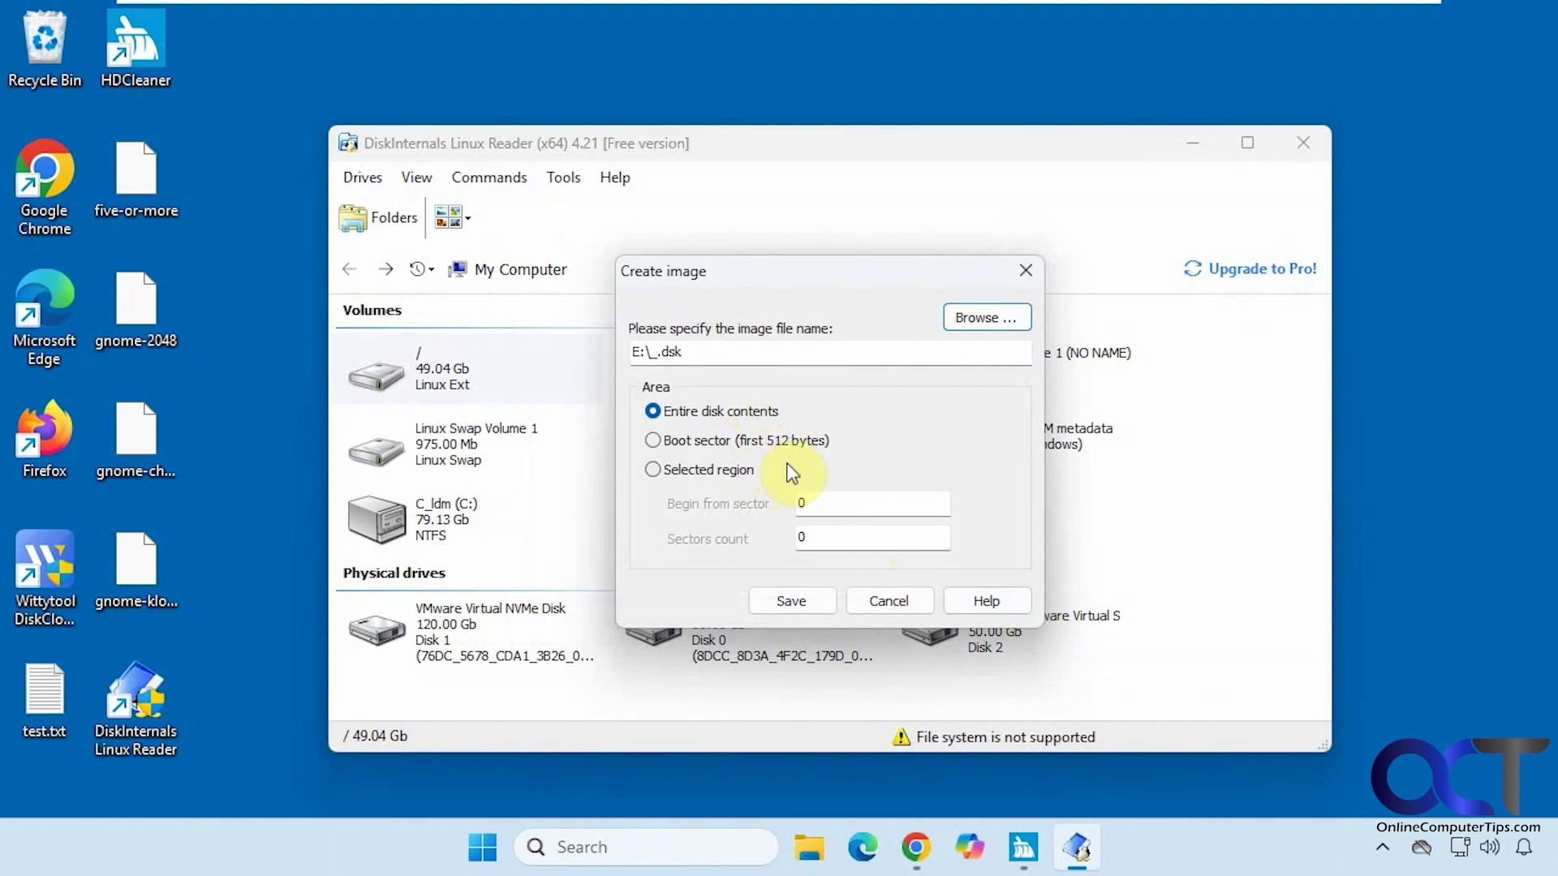
left_click(893, 599)
right_click(436, 363)
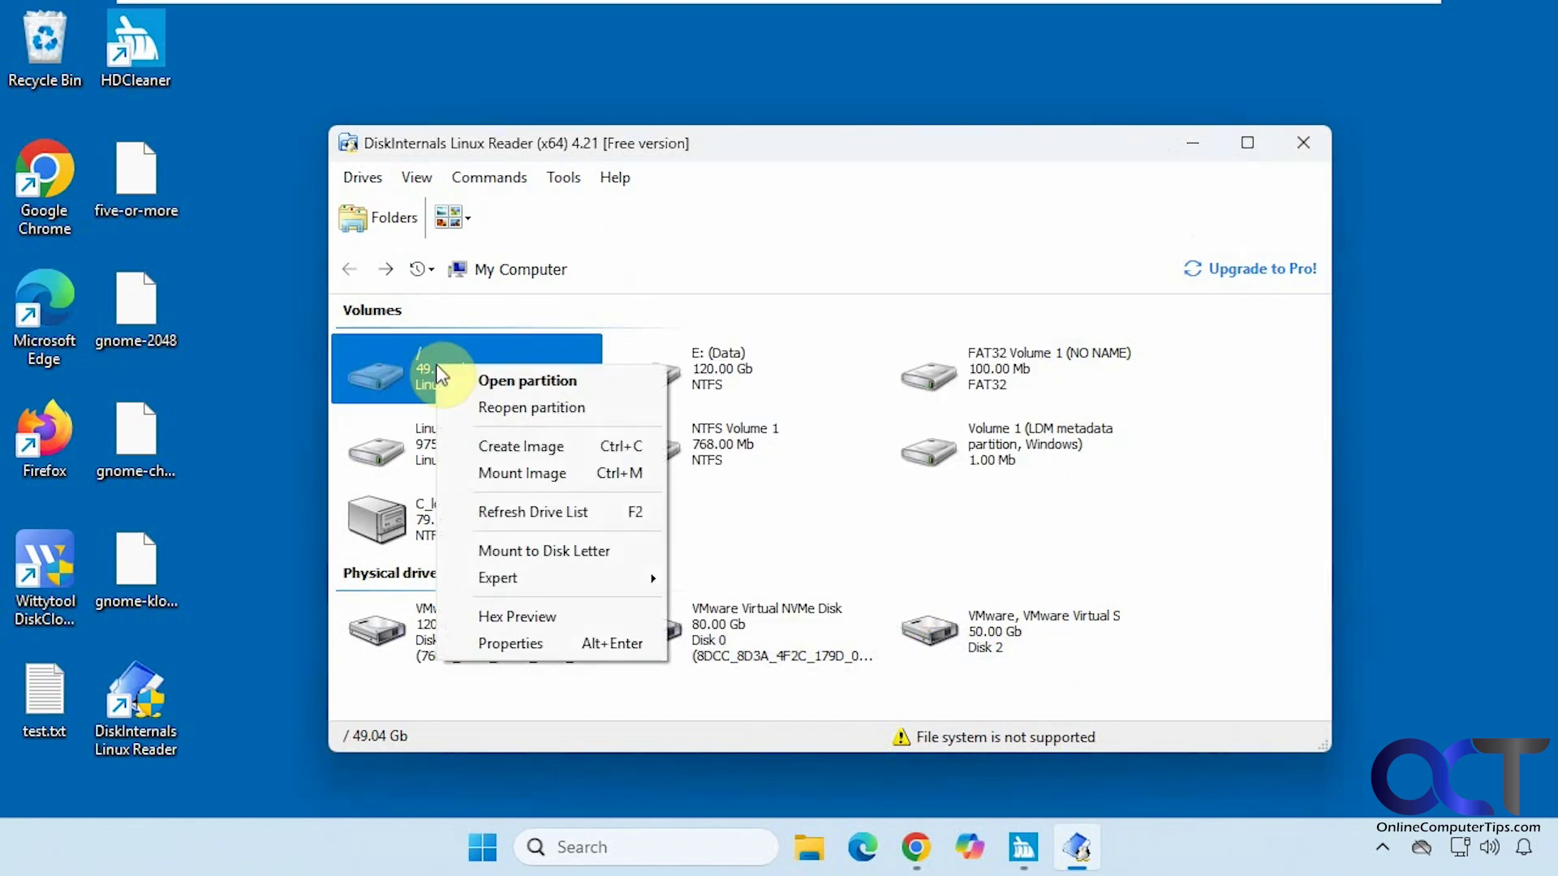
left_click(520, 475)
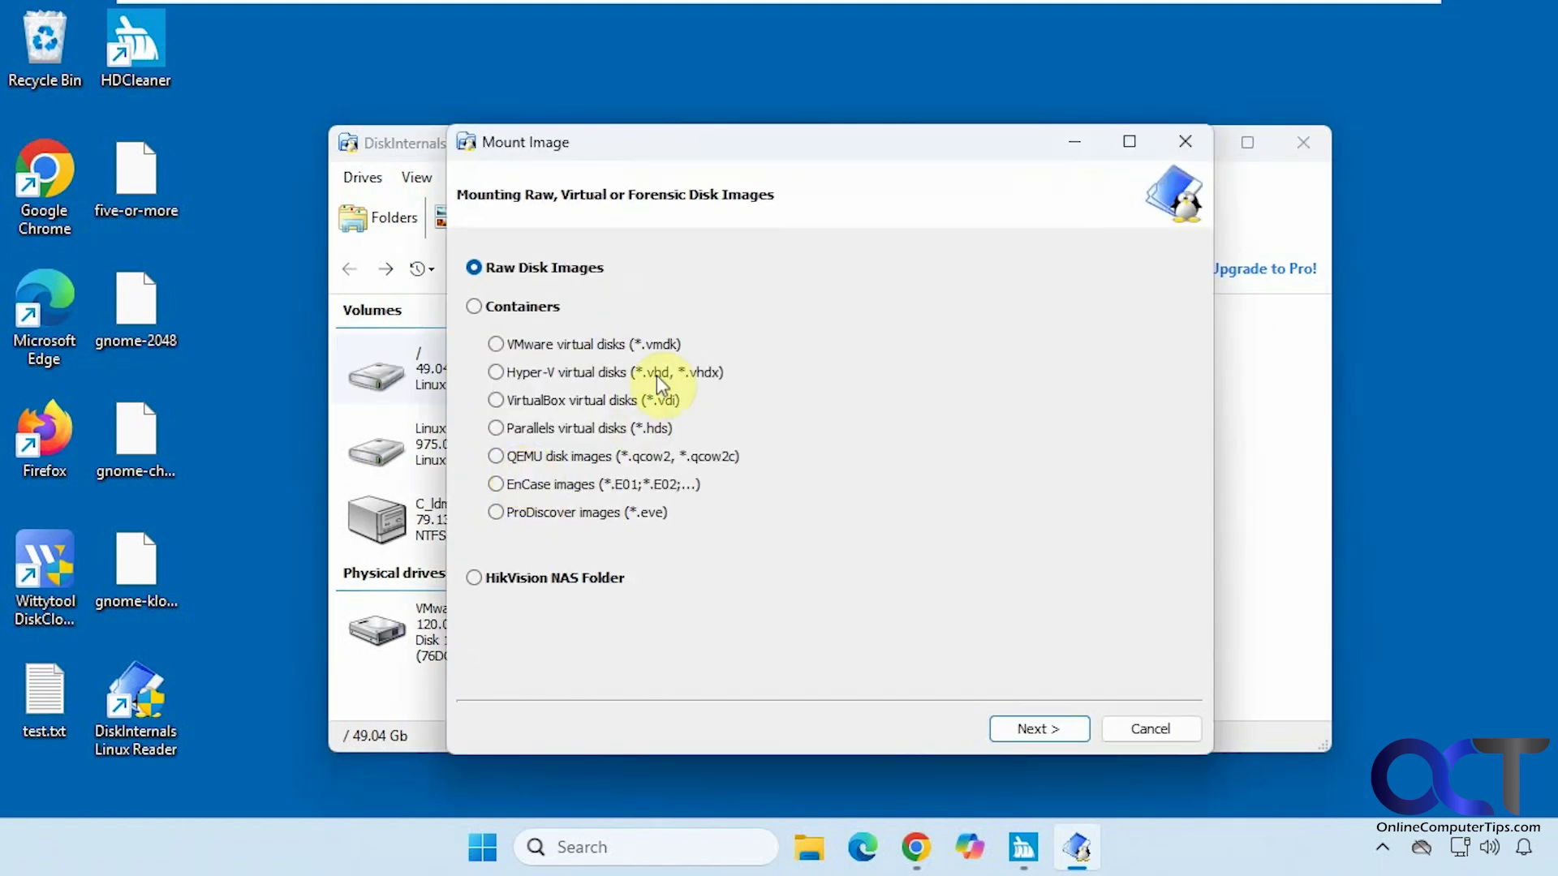
left_click(1146, 730)
right_click(452, 378)
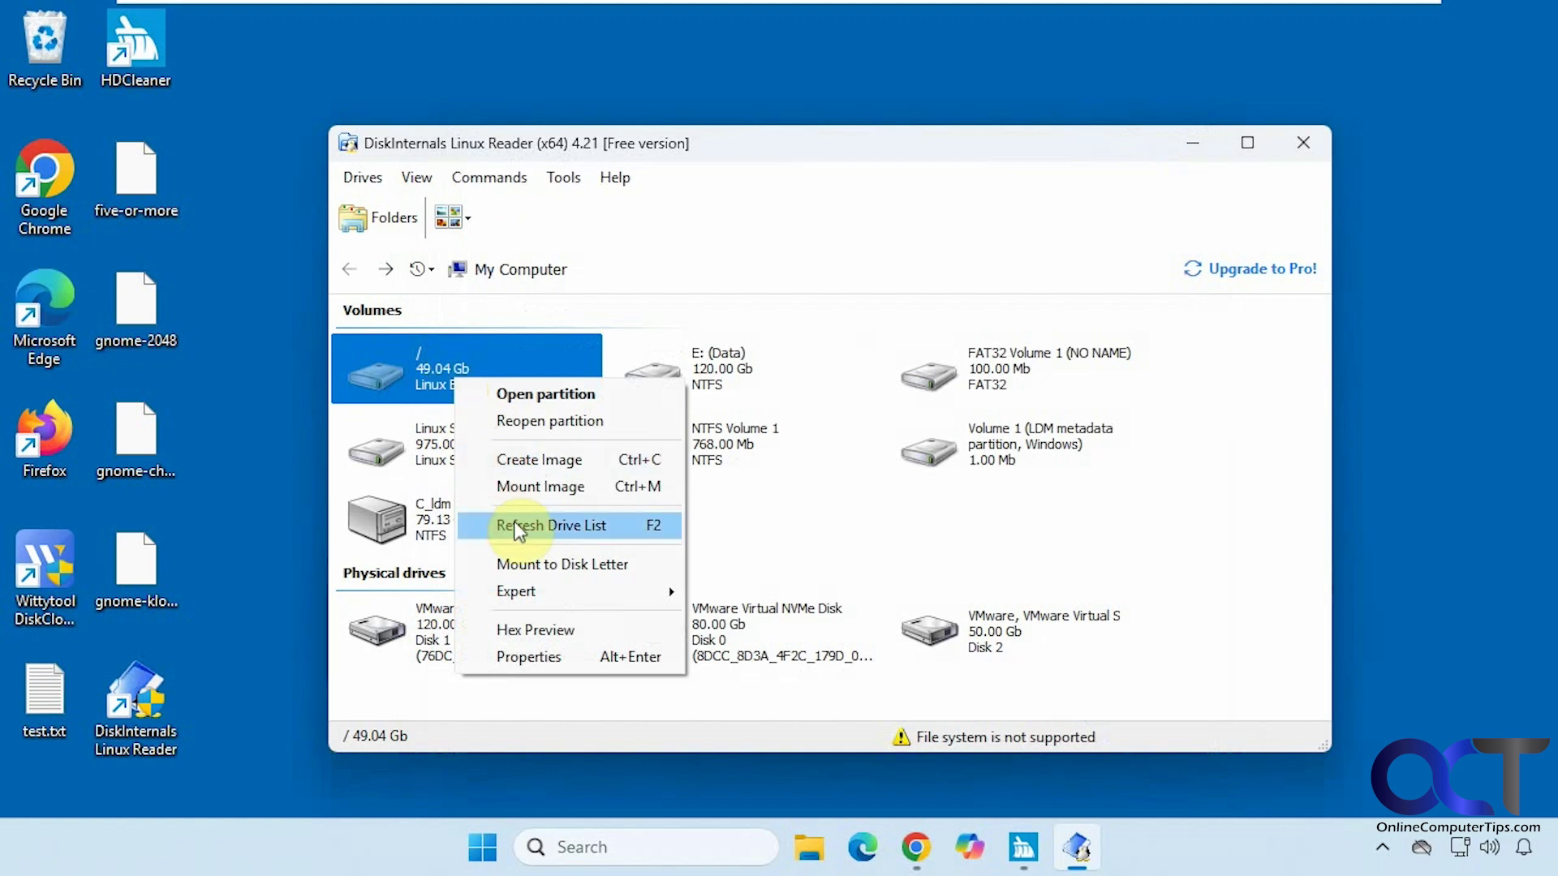
left_click(552, 560)
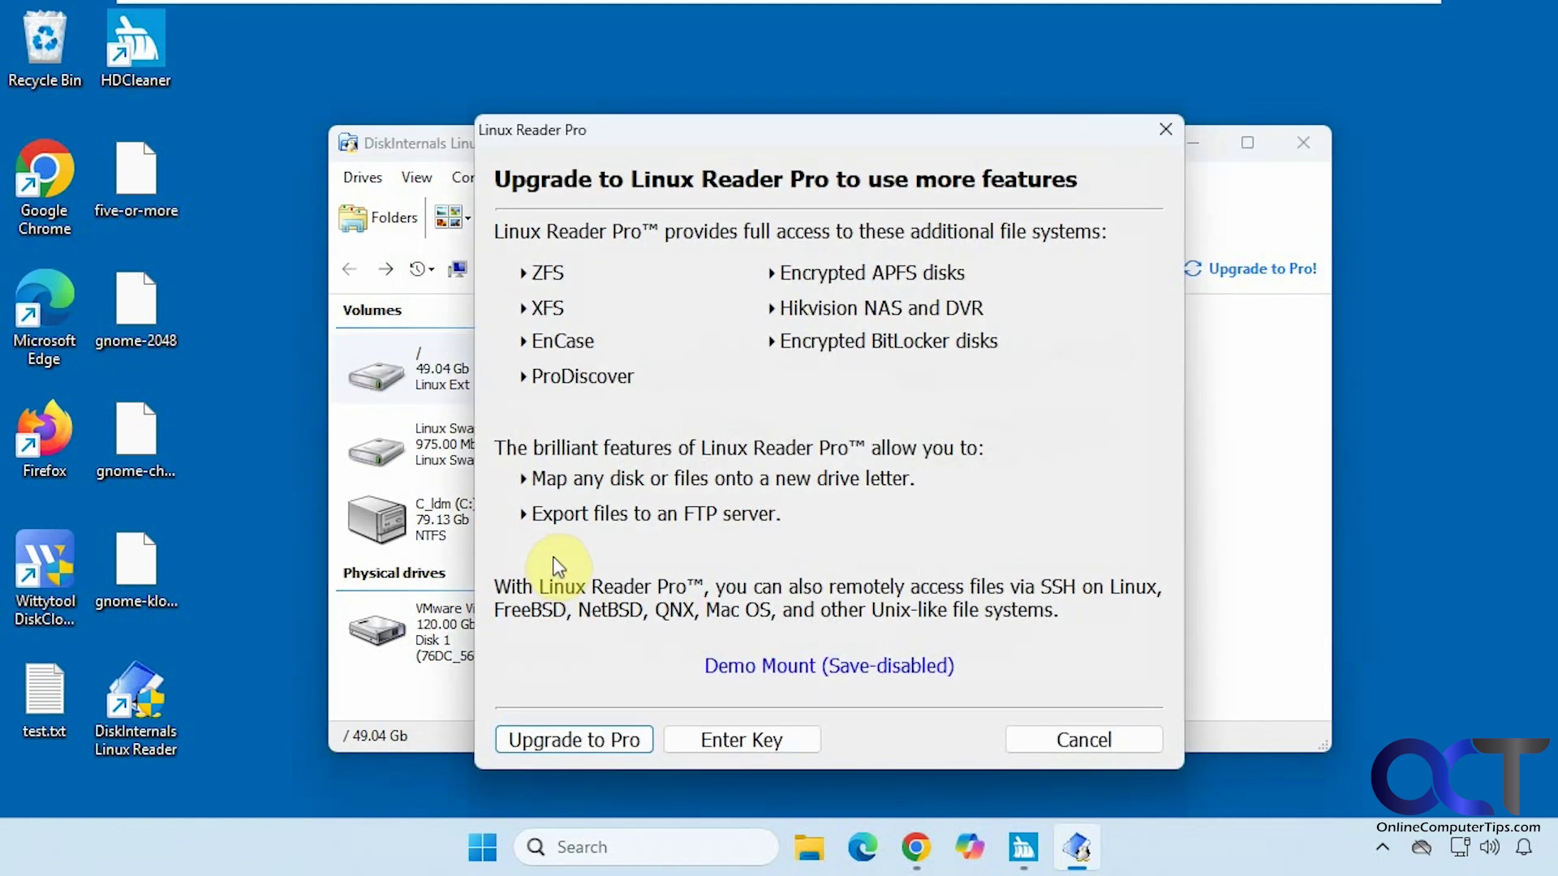
left_click(1078, 737)
right_click(425, 367)
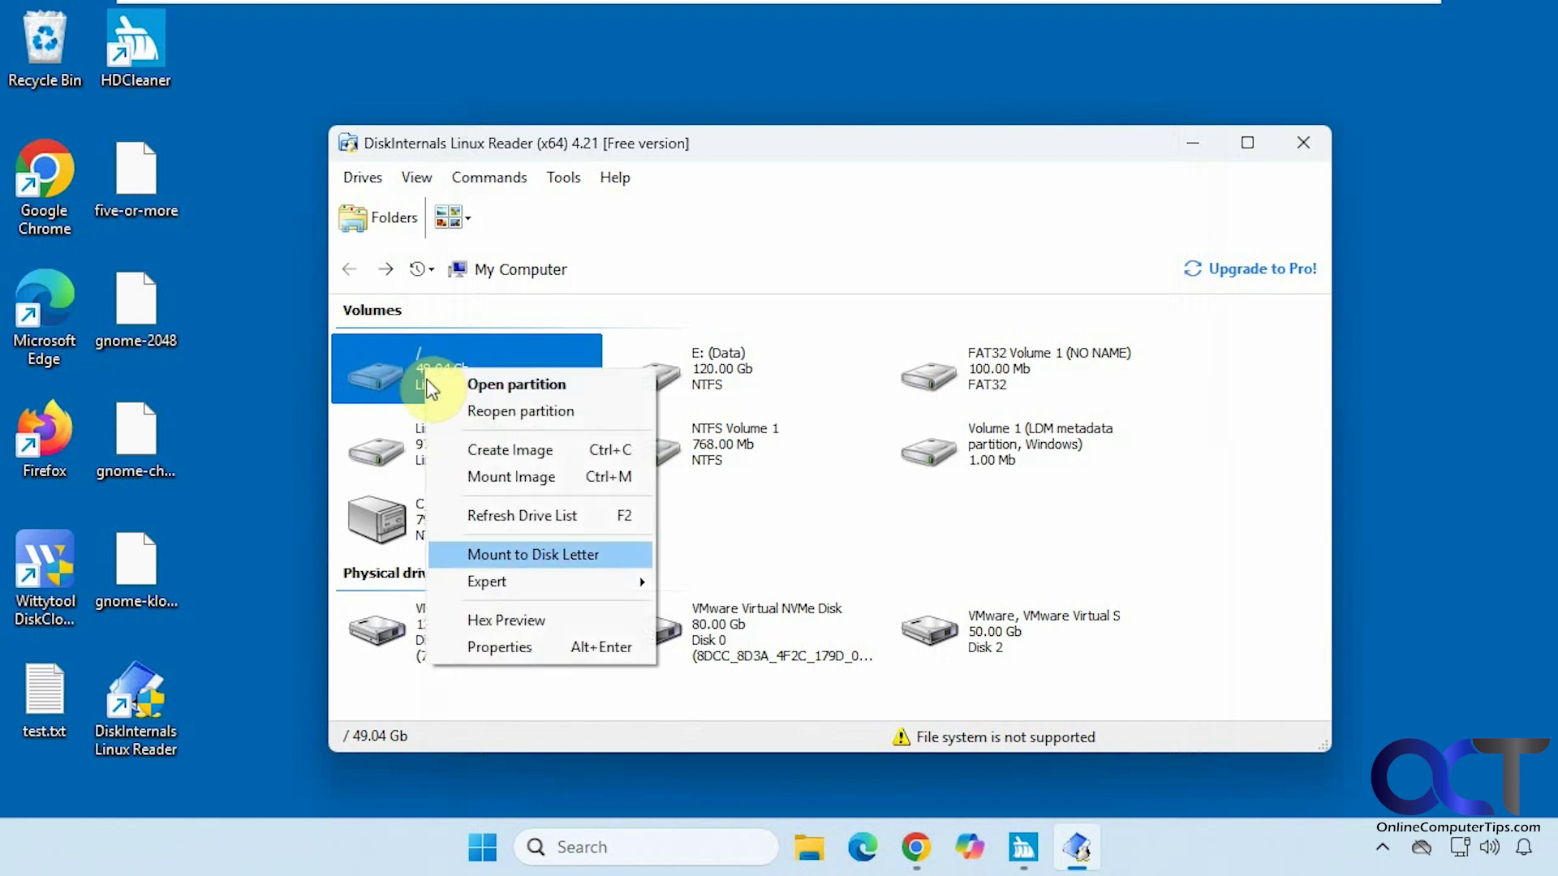
mouse_move(539, 593)
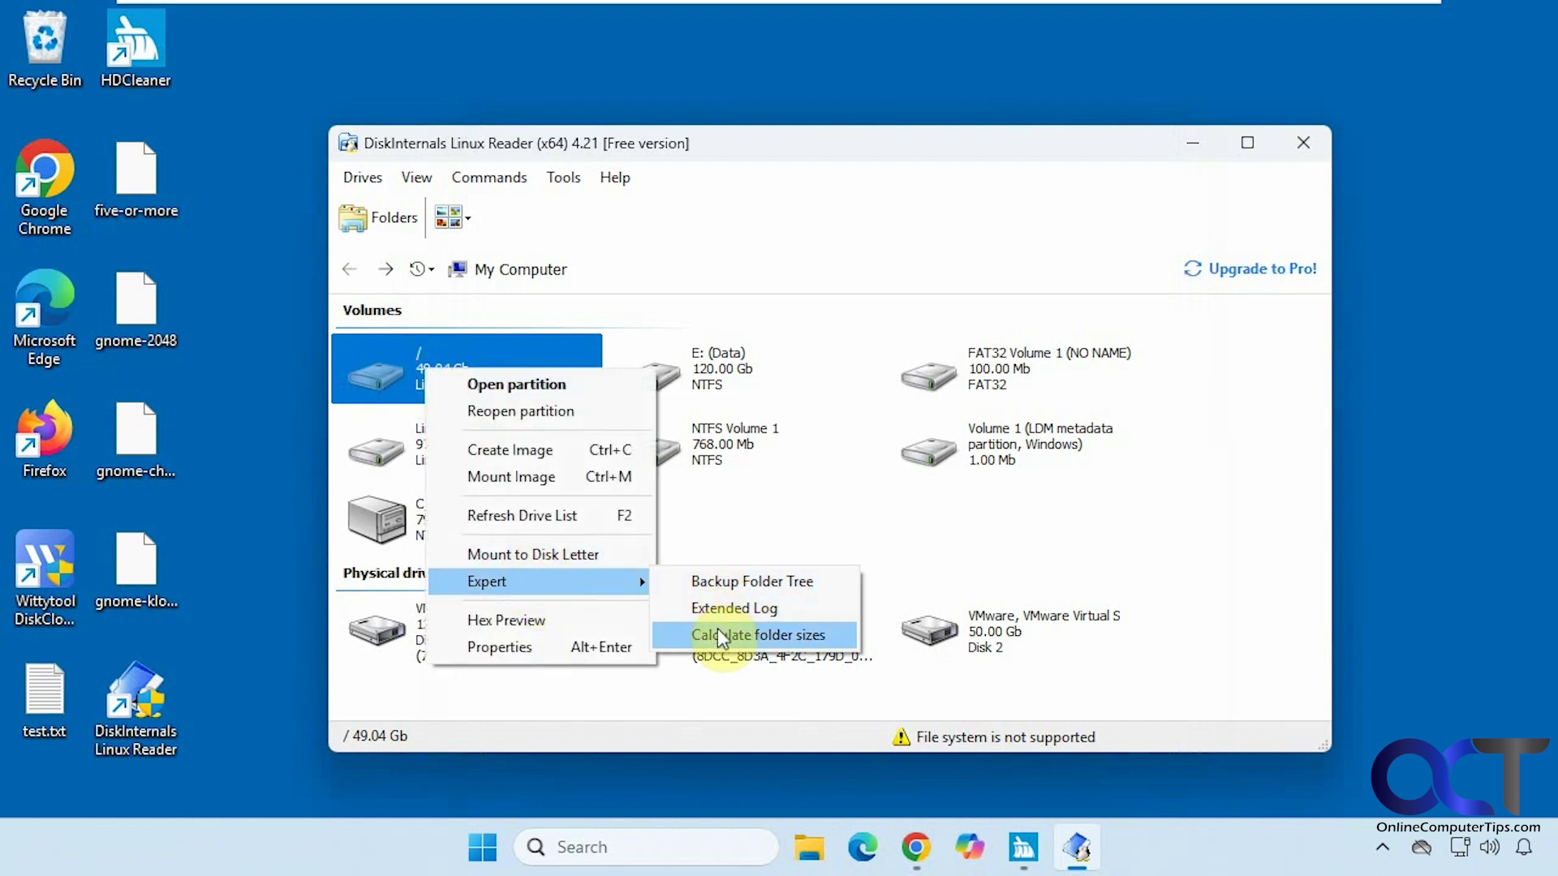
left_click(516, 648)
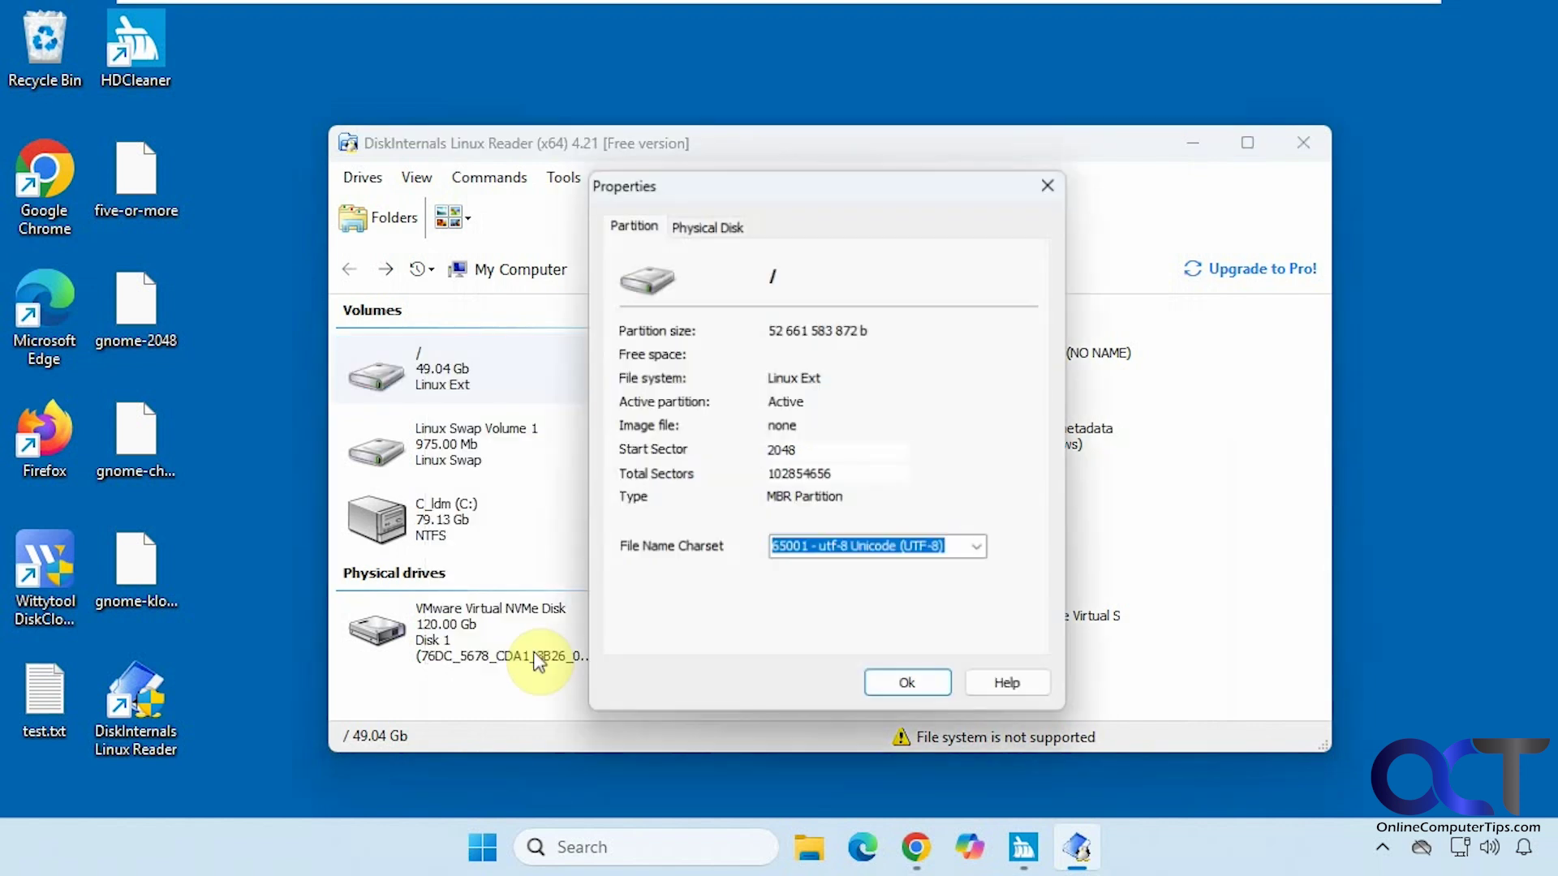
left_click(704, 224)
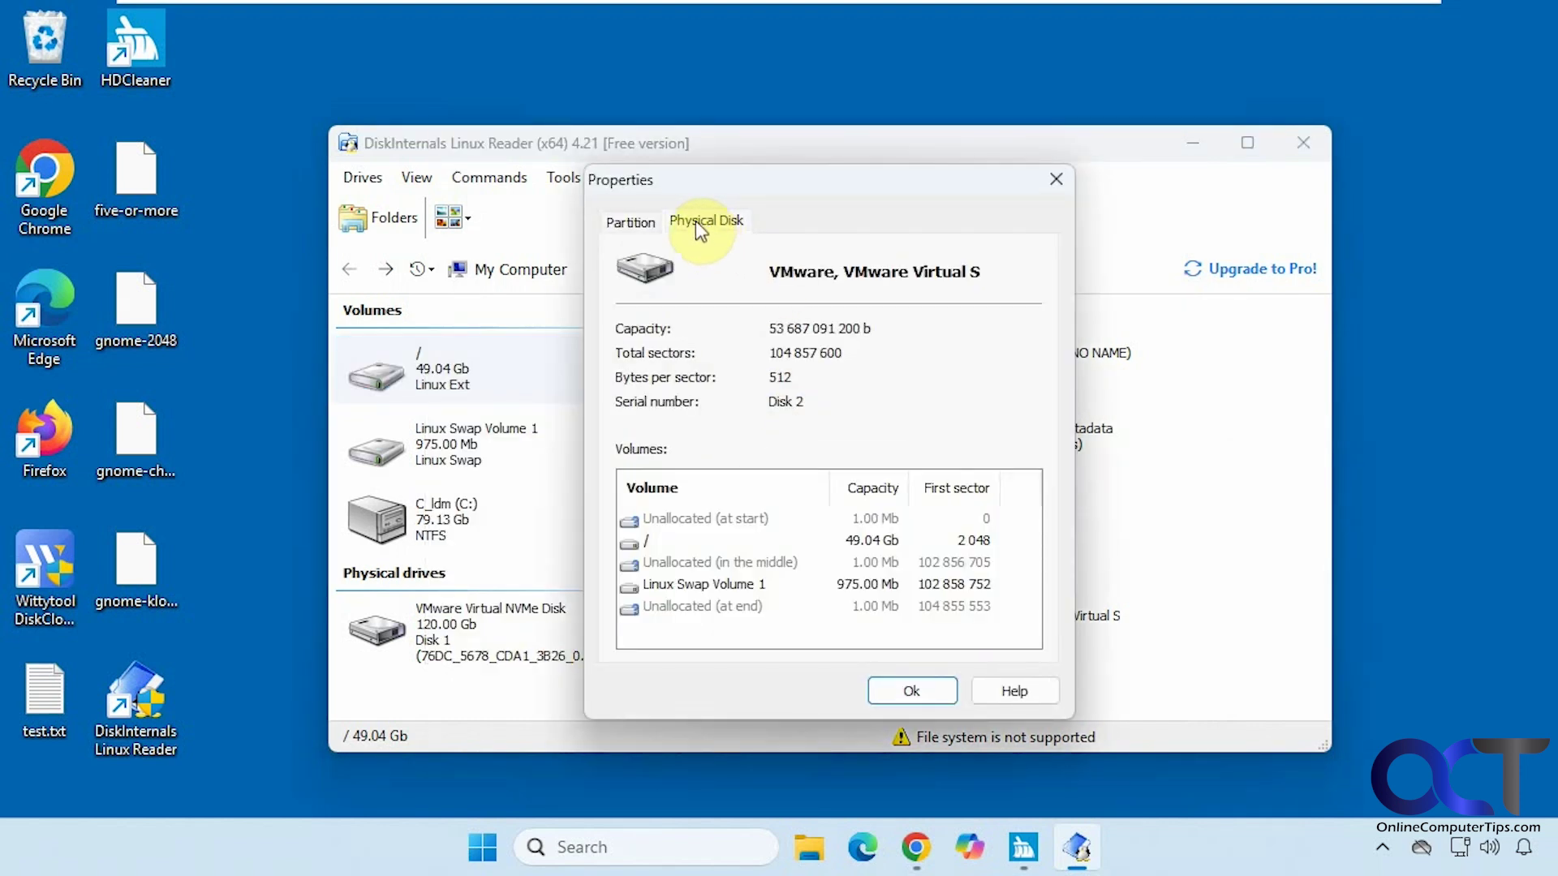
left_click(909, 691)
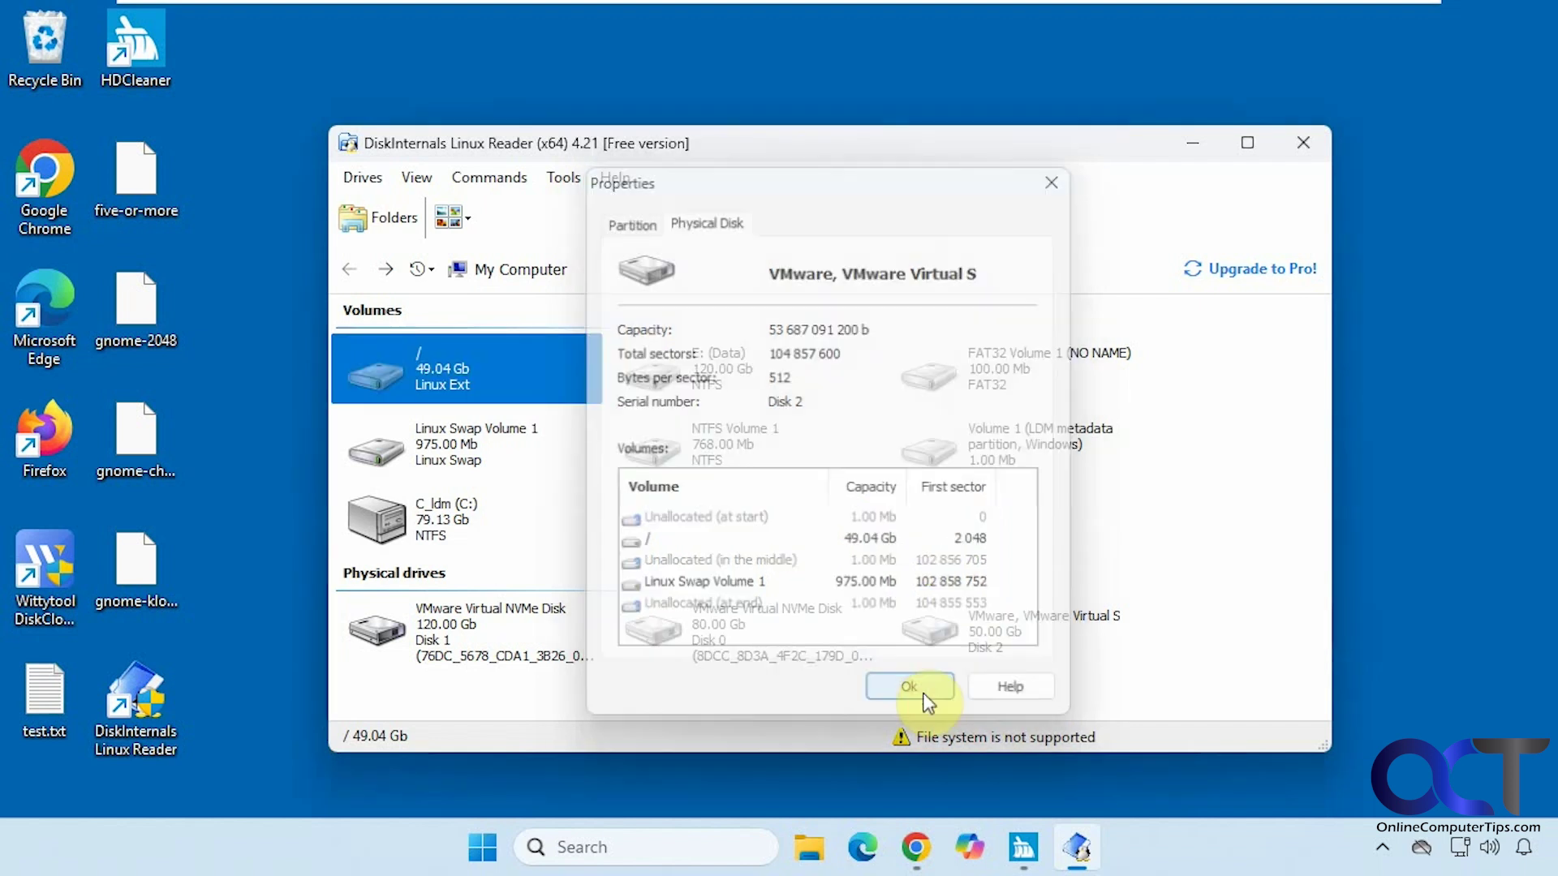
left_click(574, 376)
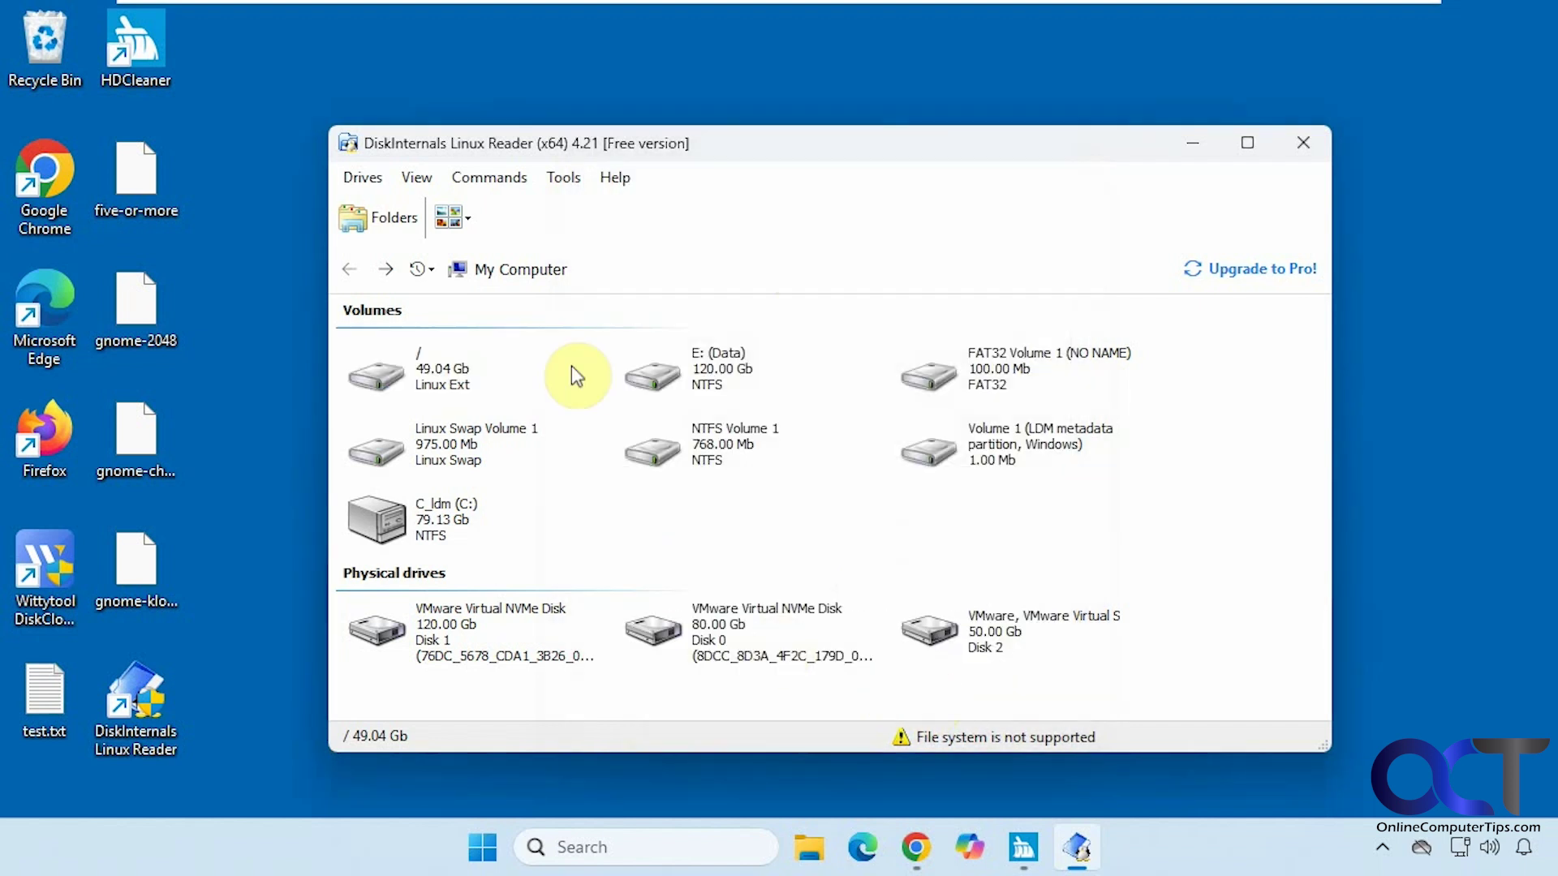